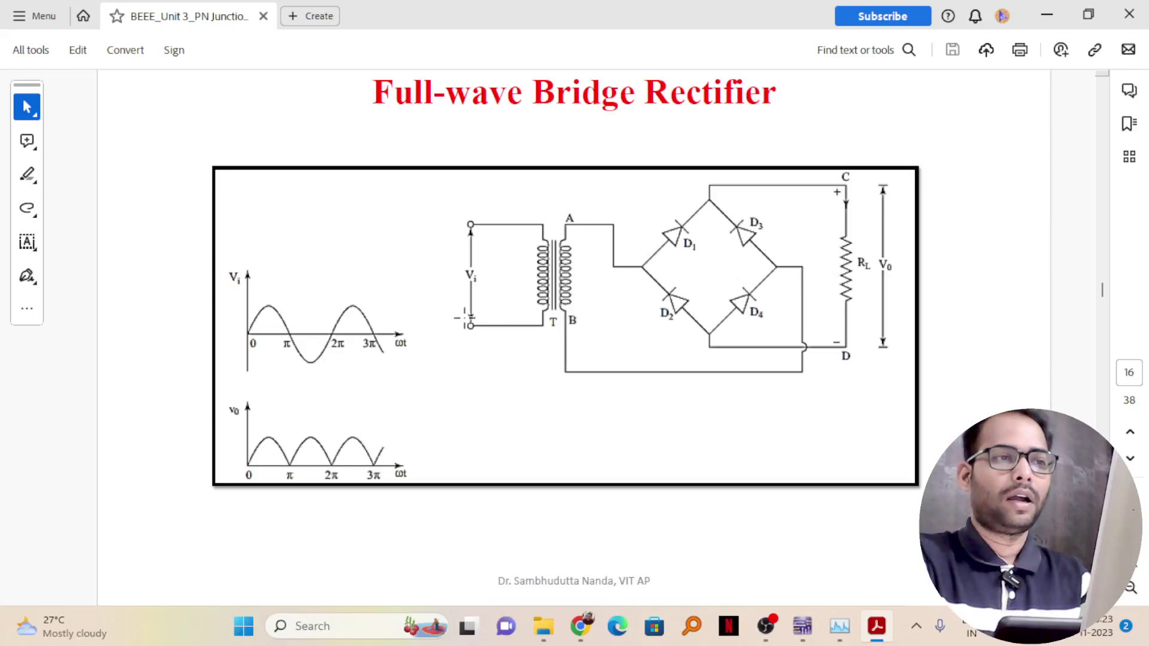
- View the following bridge rectifier slide, switch to Multisim and place an AC_POWER source on the left side of the sheet
scroll(462, 318, "down", 1)
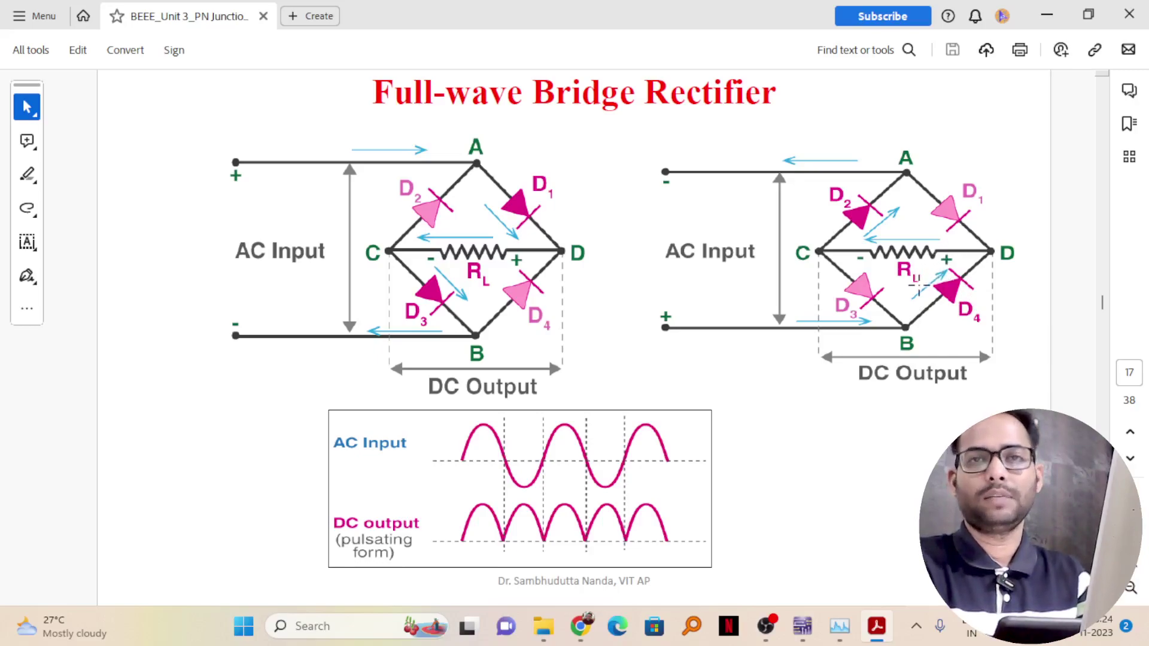
key("alt+Tab")
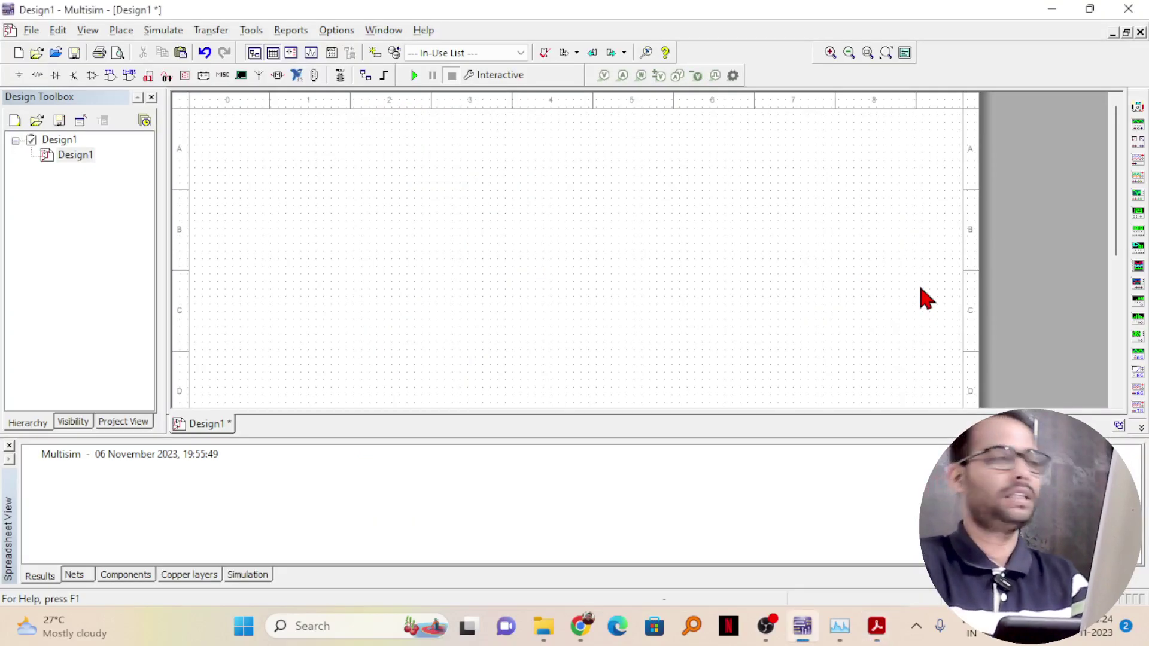
left_click(20, 75)
left_click(391, 233)
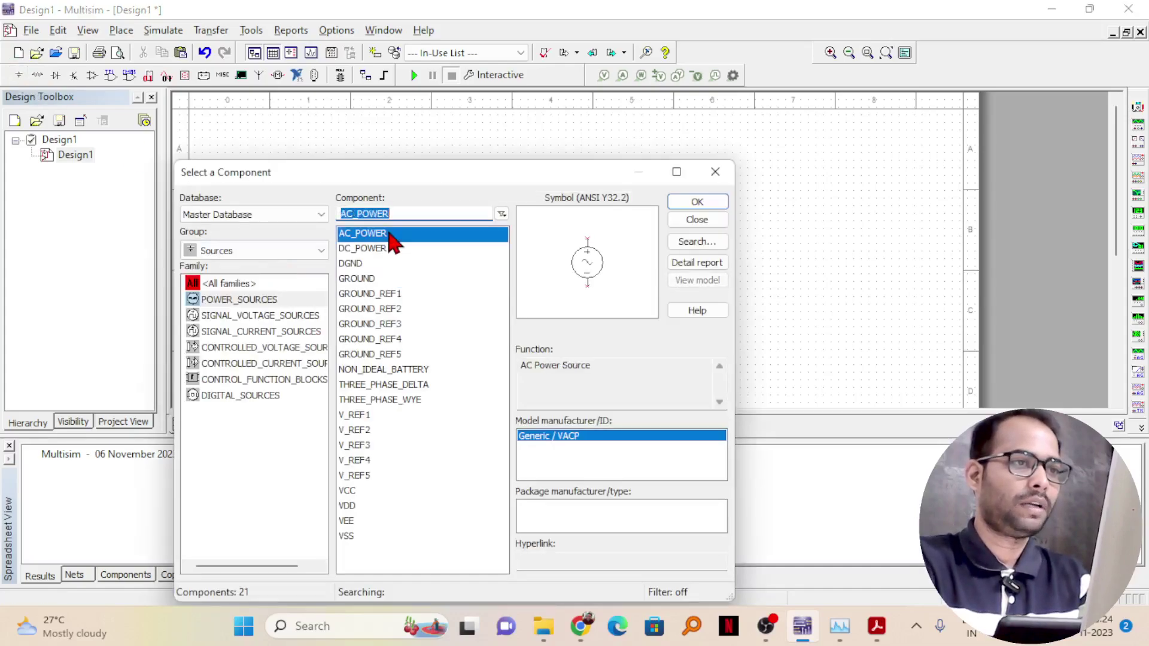
left_click(696, 203)
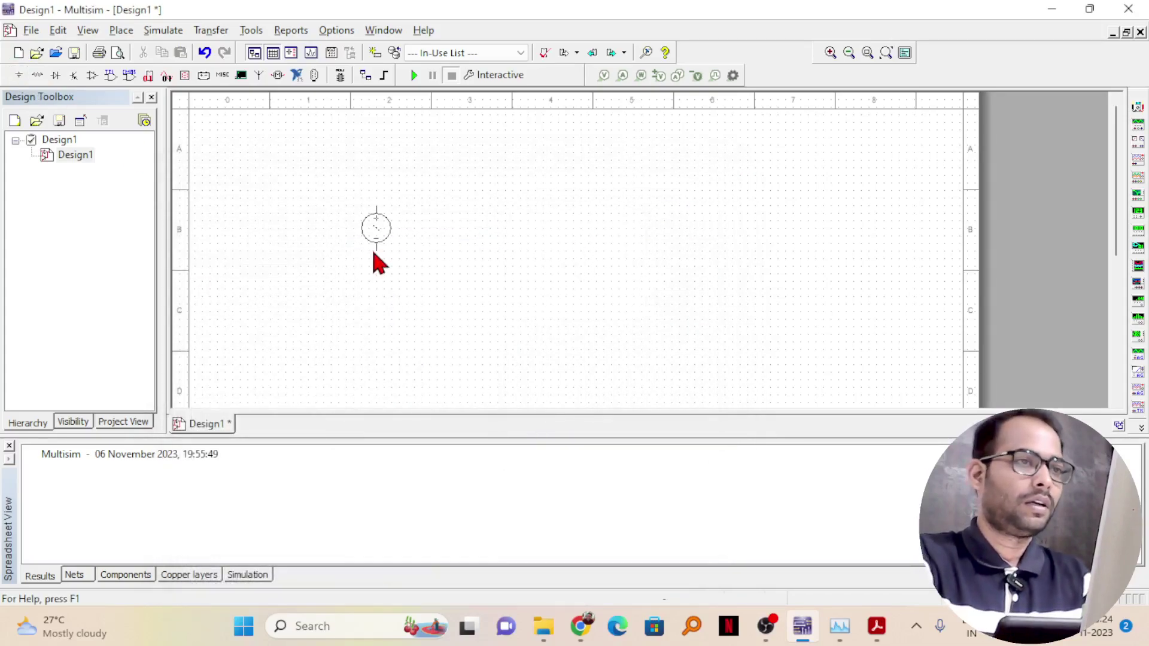
left_click(242, 259)
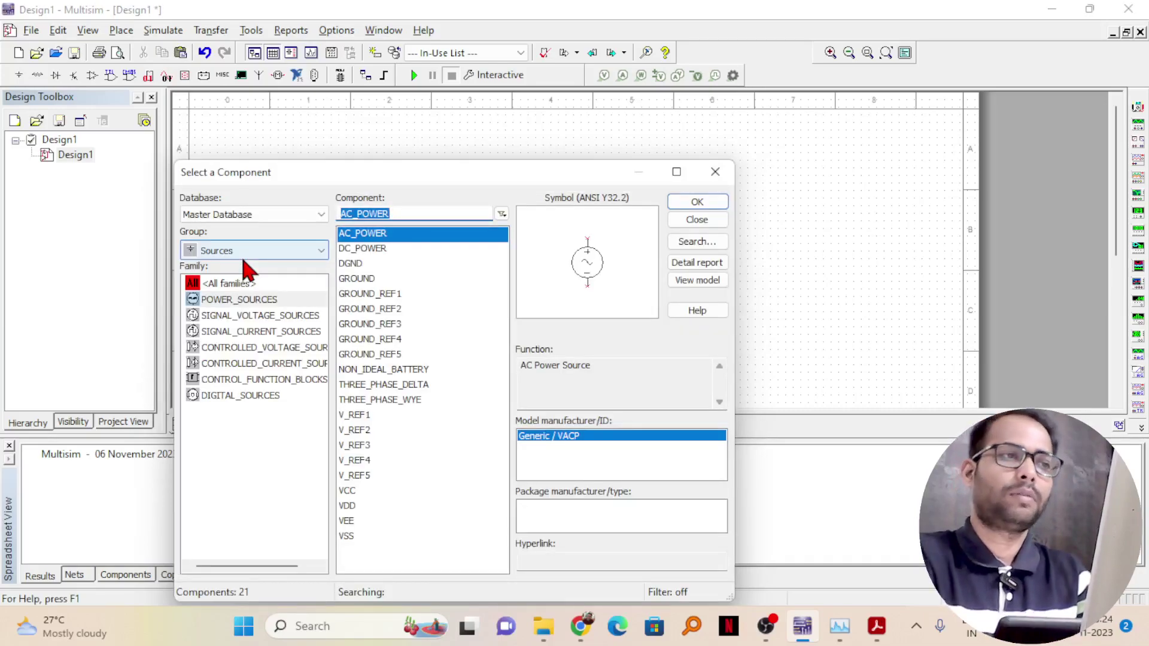
- Place a 1P1S transformer from the Basic group's TRANSFORMER family to the right of the AC source
left_click(242, 252)
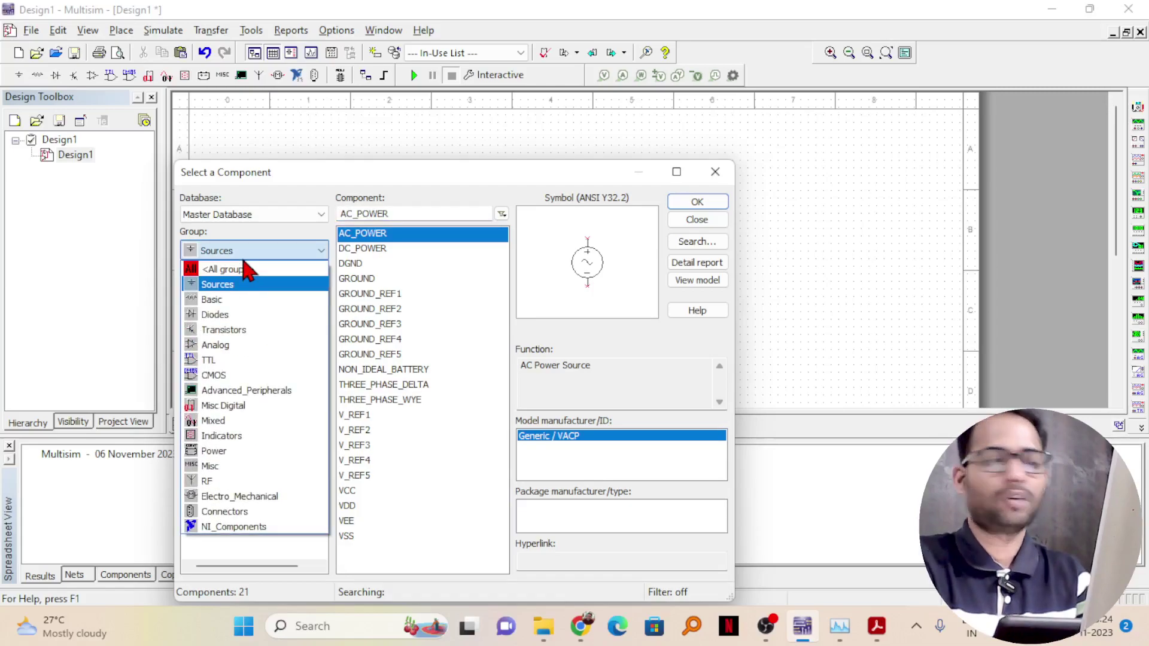
left_click(222, 300)
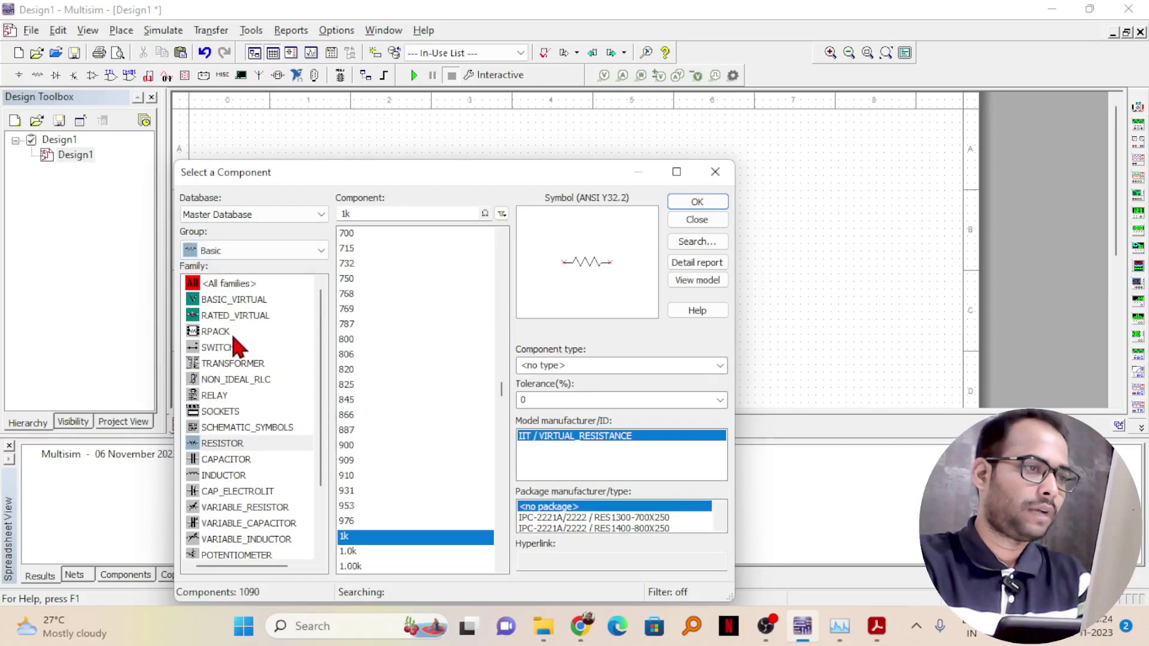
left_click(237, 363)
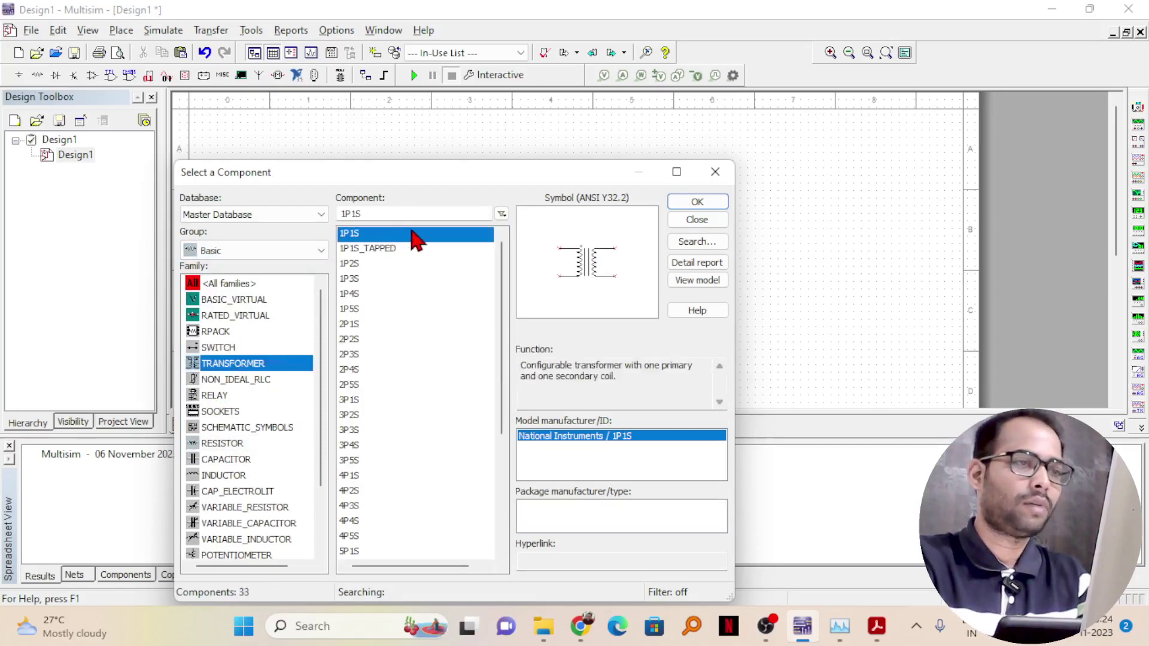
left_click(706, 204)
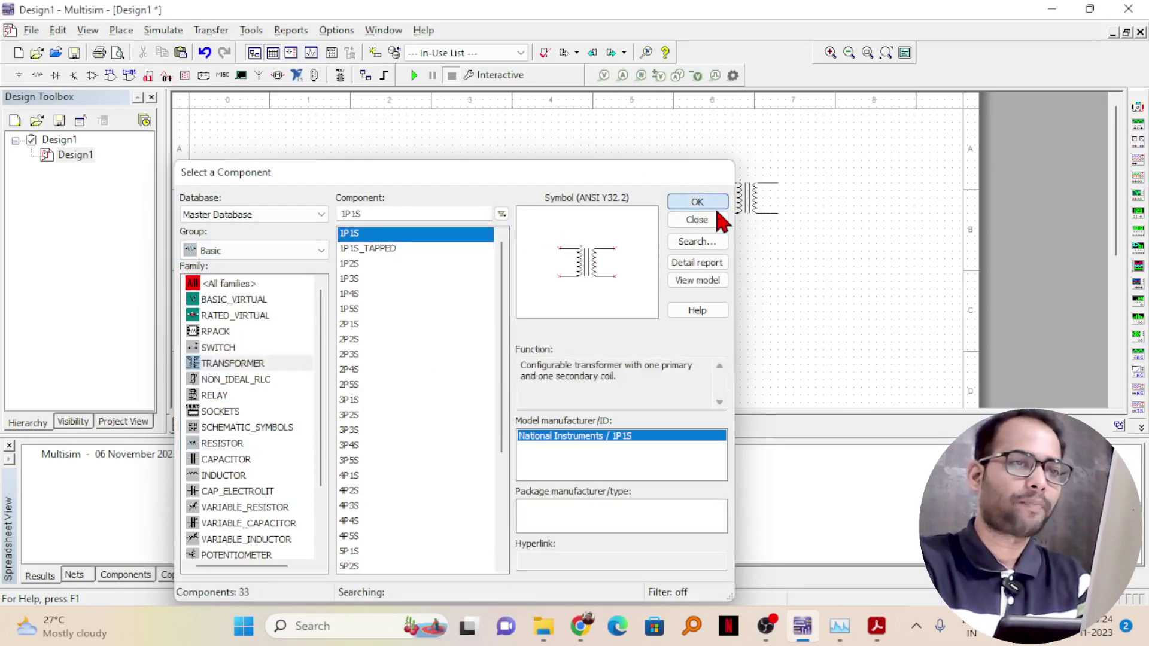
left_click(353, 240)
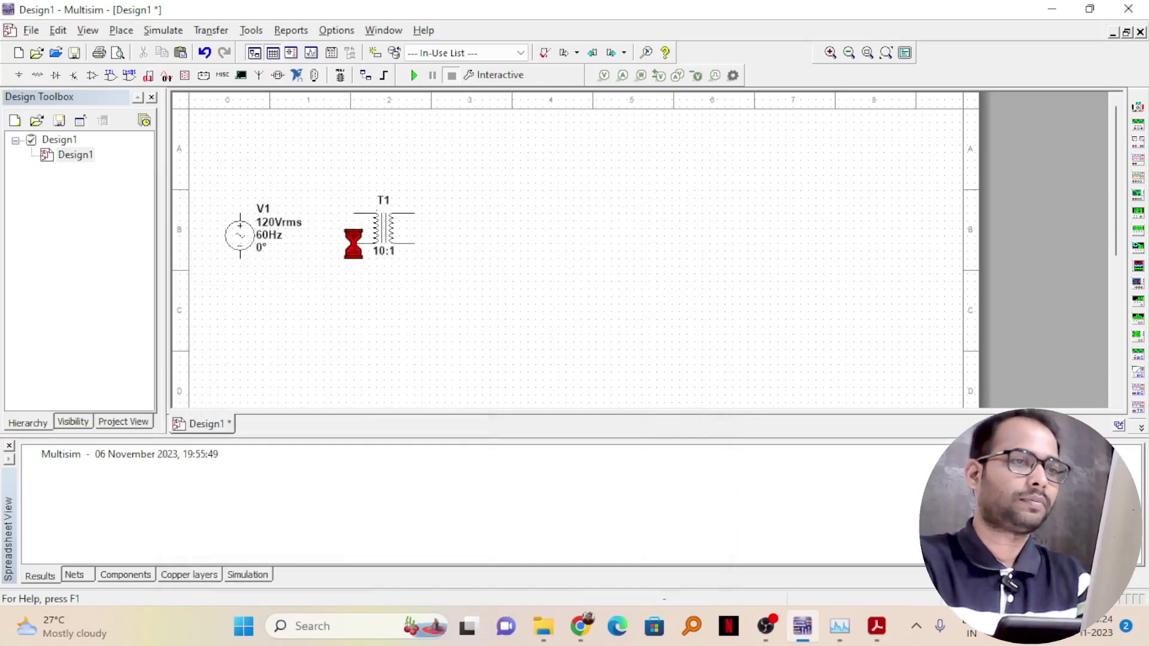
key("Escape")
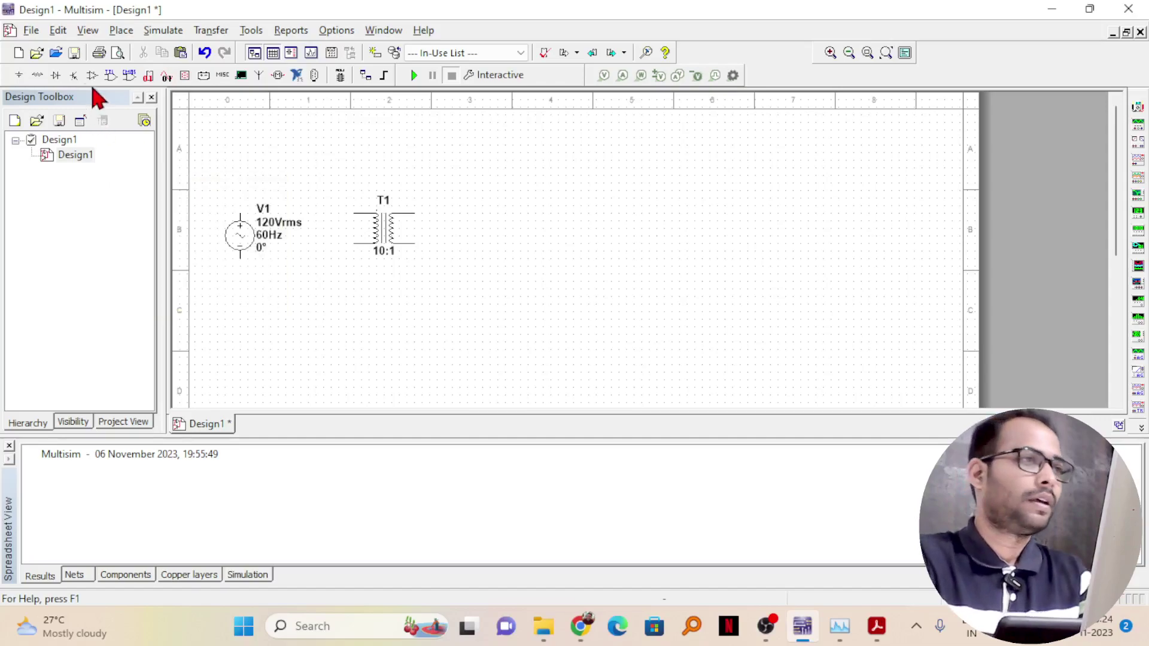
- Place a DIODE from the DIODES_VIRTUAL family above and to the right of the transformer
left_click(58, 76)
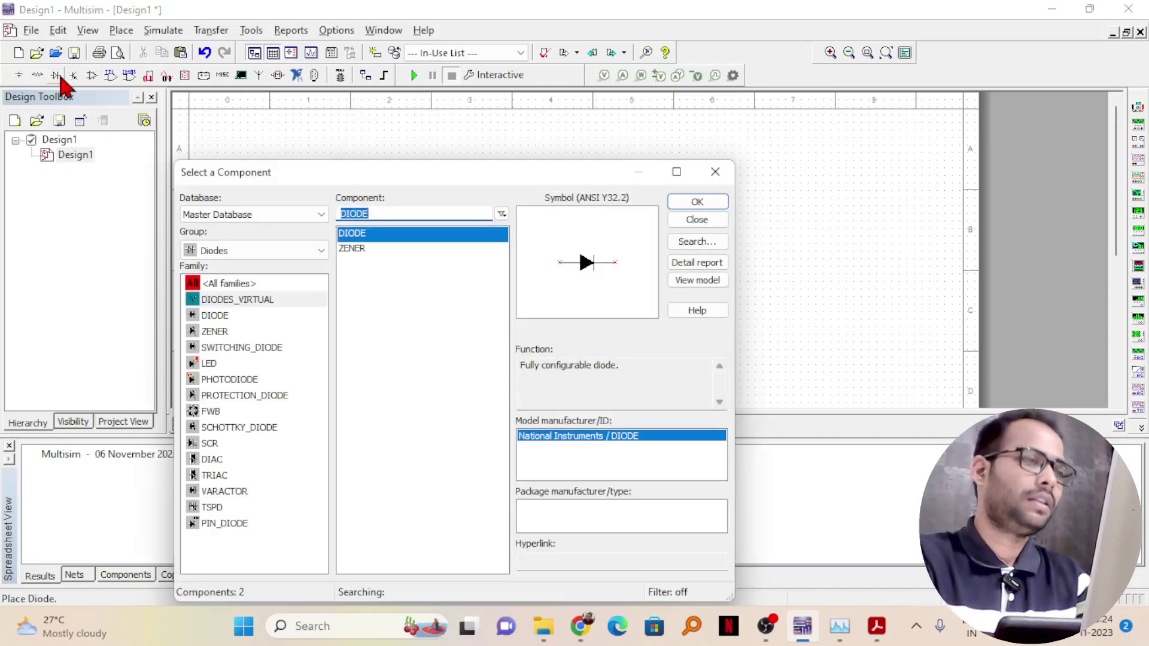
left_click(249, 301)
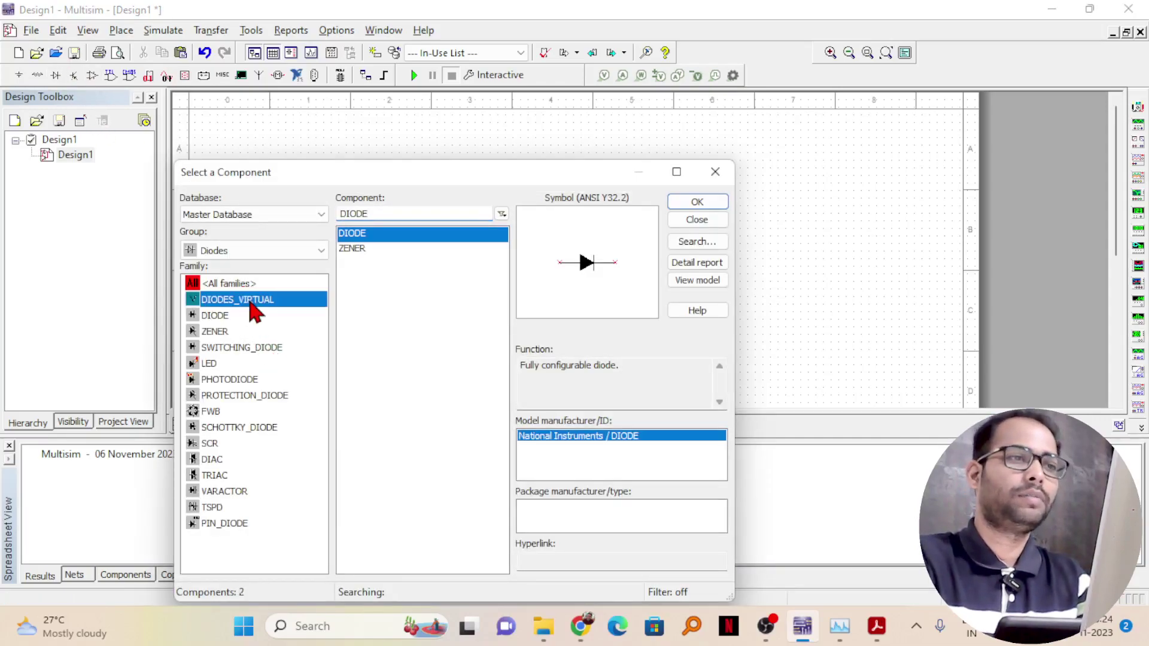
left_click(699, 202)
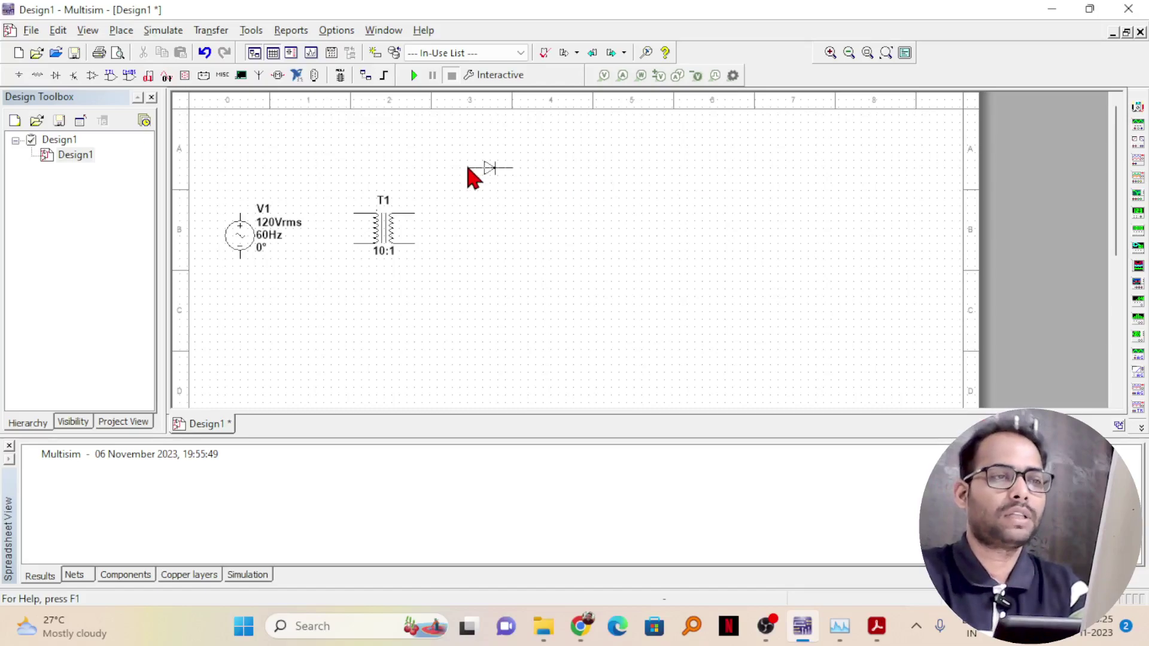
left_click(468, 169)
key("Escape")
- Duplicate the diode three times, arranging the four diodes as two rows of two for the bridge
left_click(480, 173)
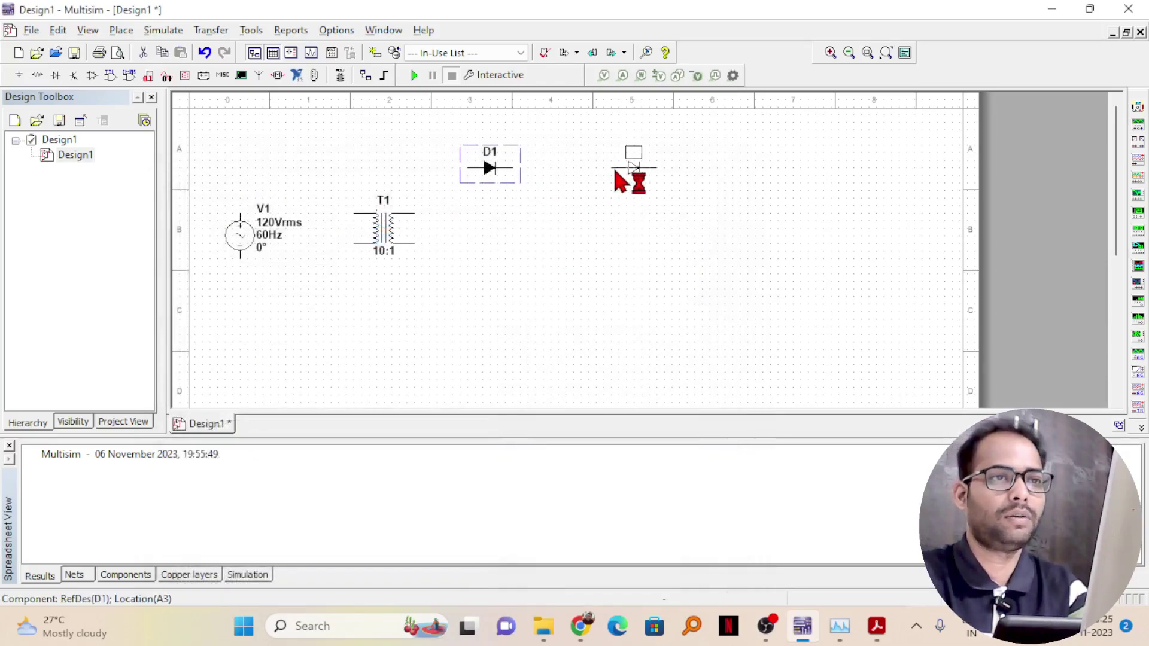
left_click(618, 172)
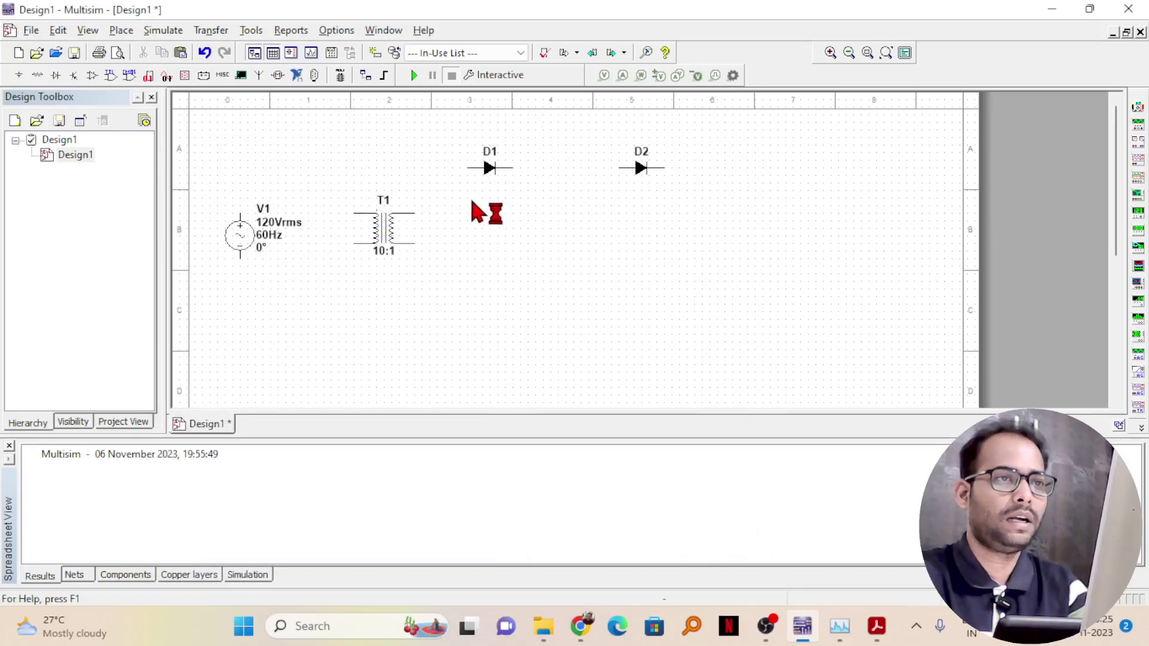
left_click(484, 181)
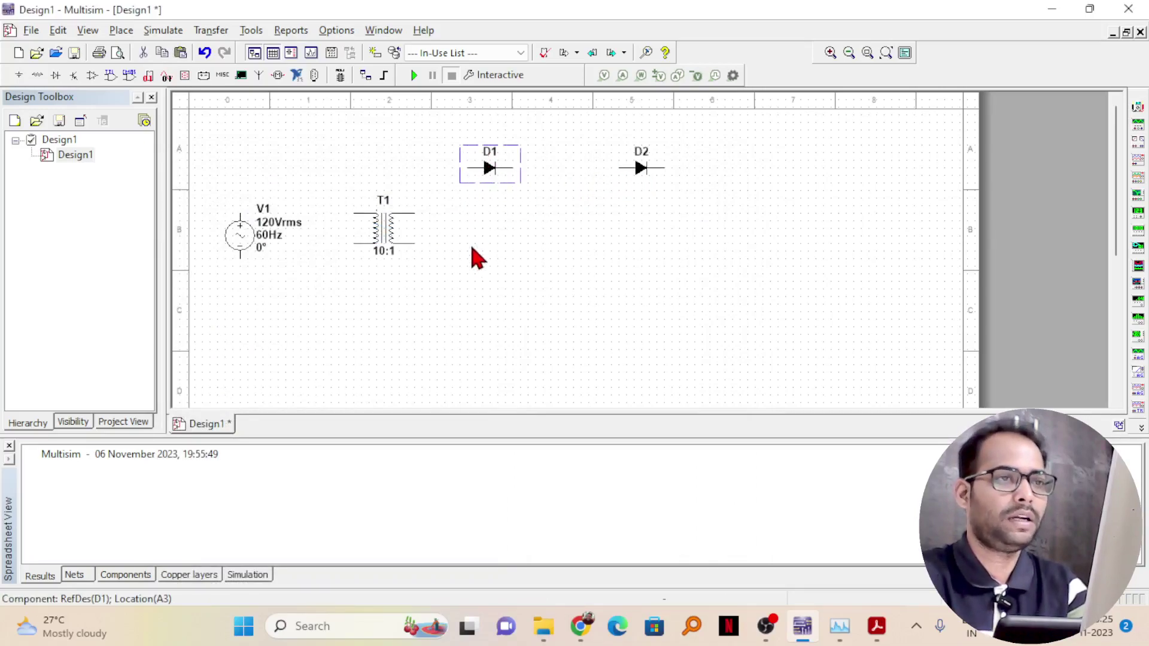
key("ctrl+v")
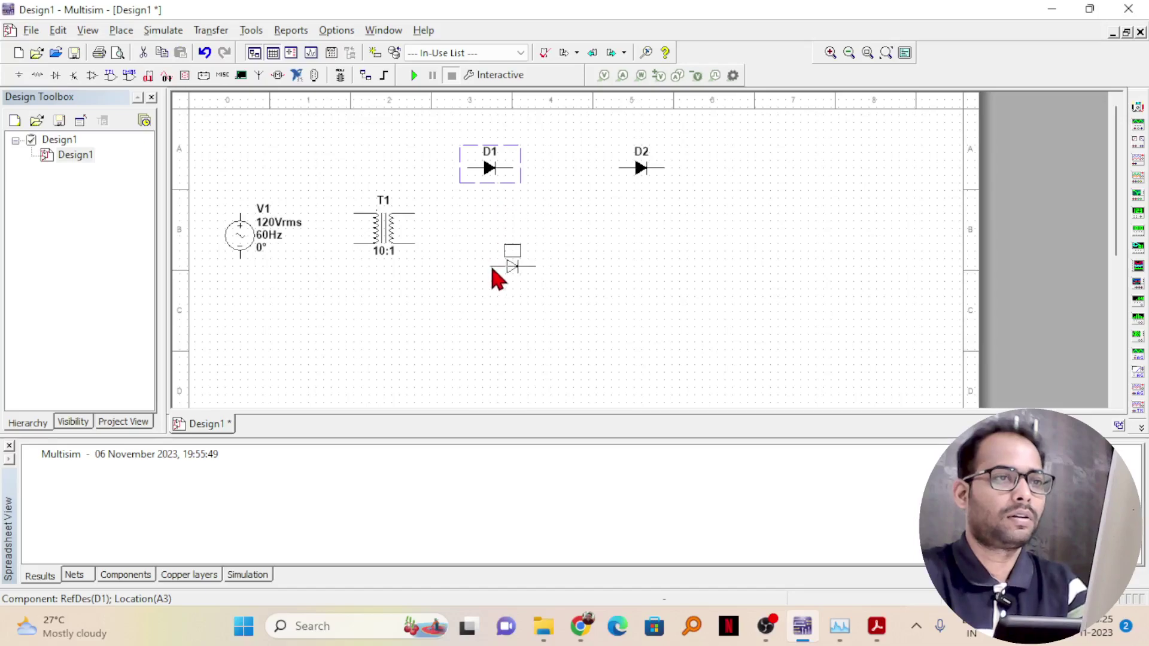
left_click(473, 284)
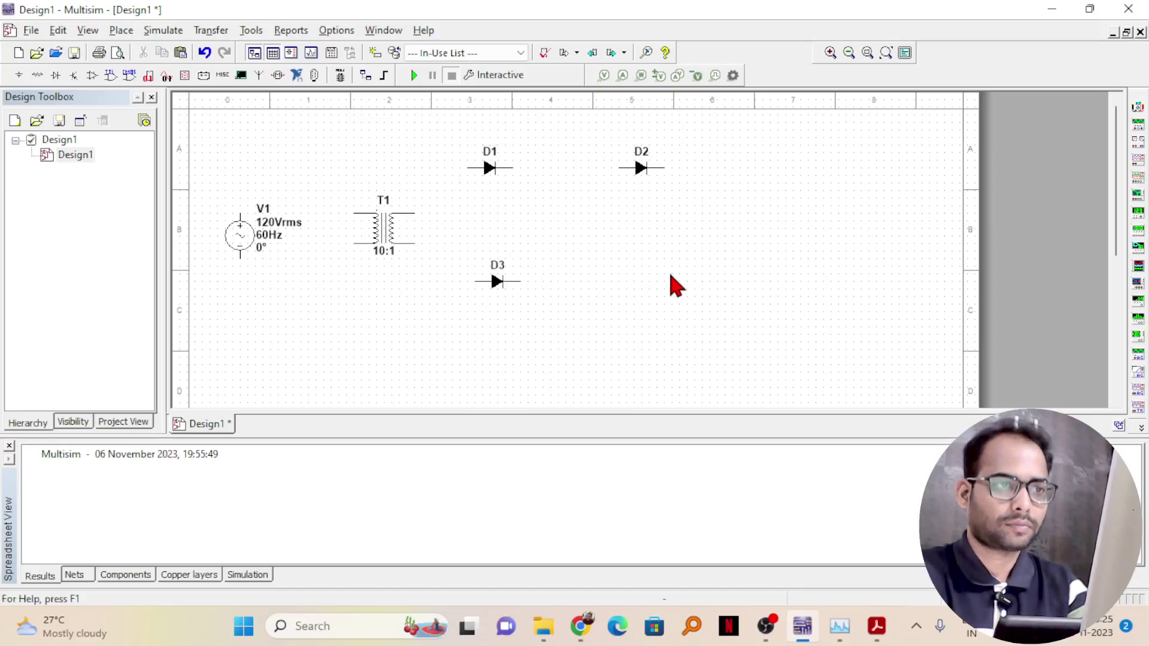
key("ctrl+v")
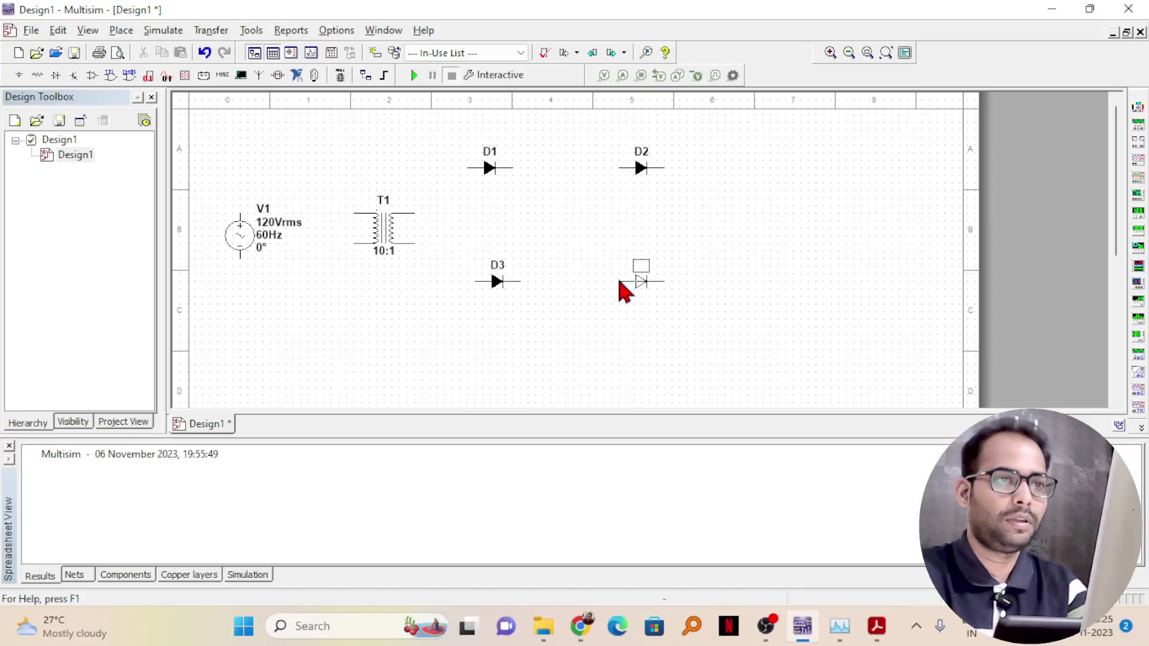
left_click(629, 280)
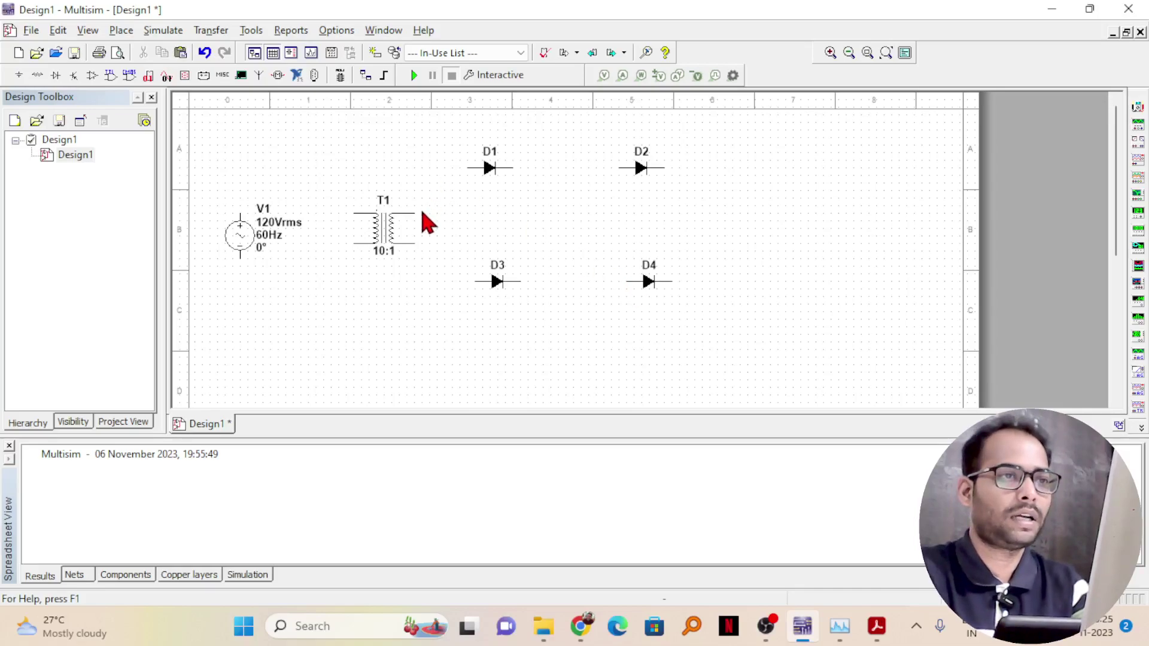
- Wire the diodes into a closed loop: D1 cathode to D2 anode, D2 cathode to D4 cathode, D4 anode to D3 cathode, D3 anode to D1 anode
left_click(514, 169)
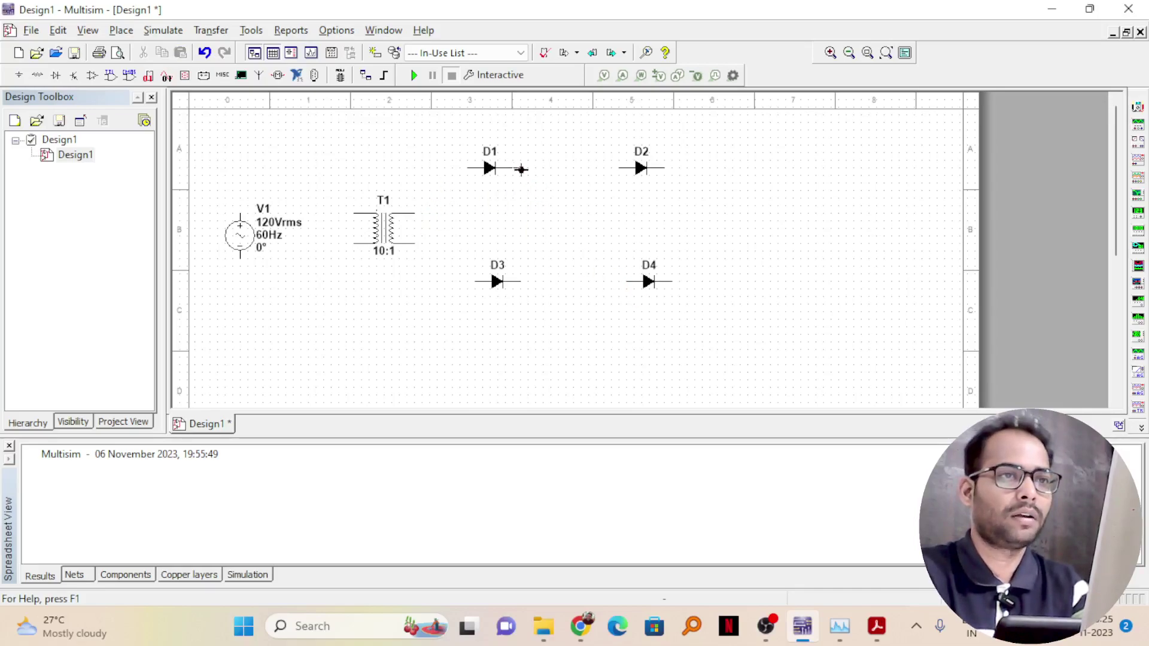
left_click(619, 168)
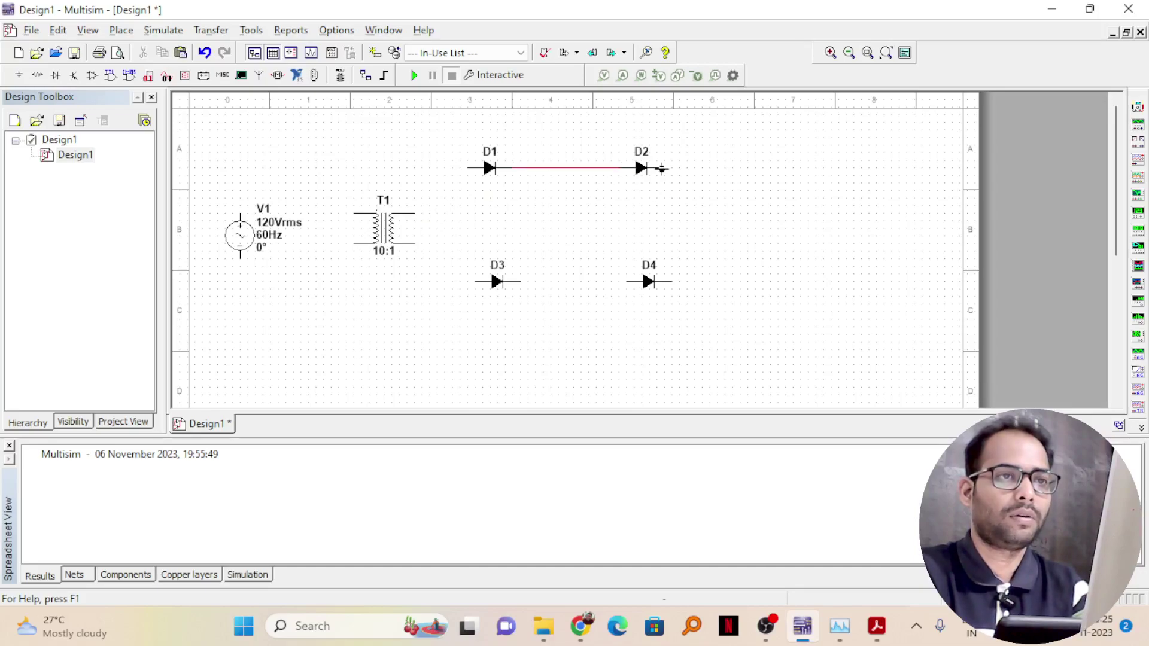
left_click(663, 168)
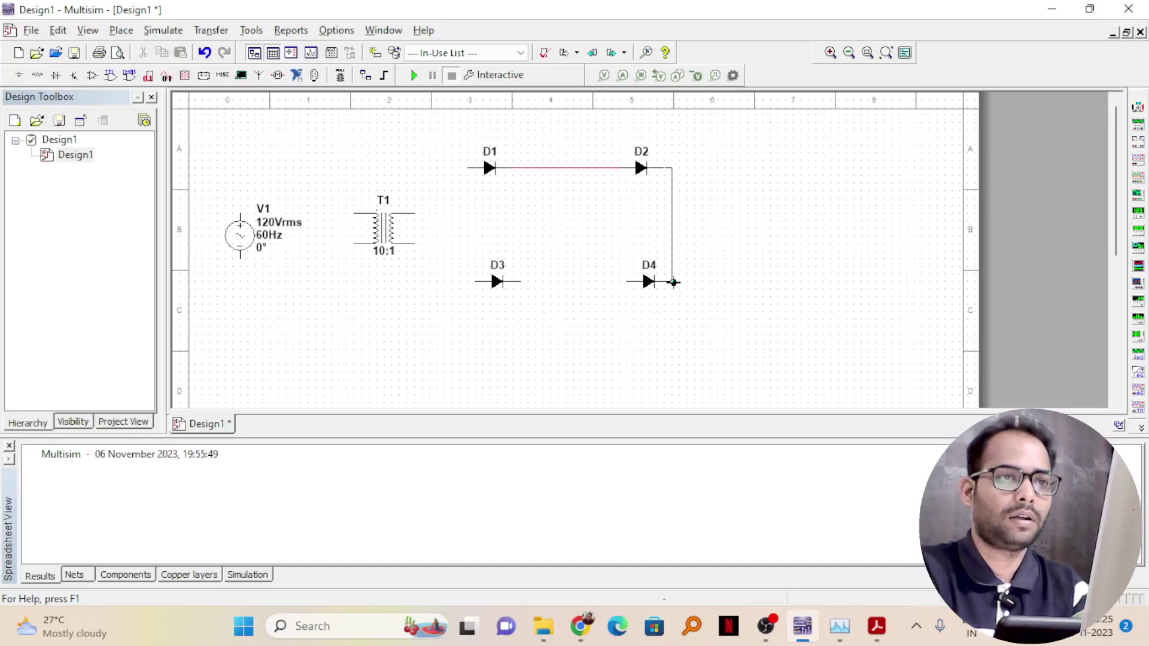
left_click(673, 280)
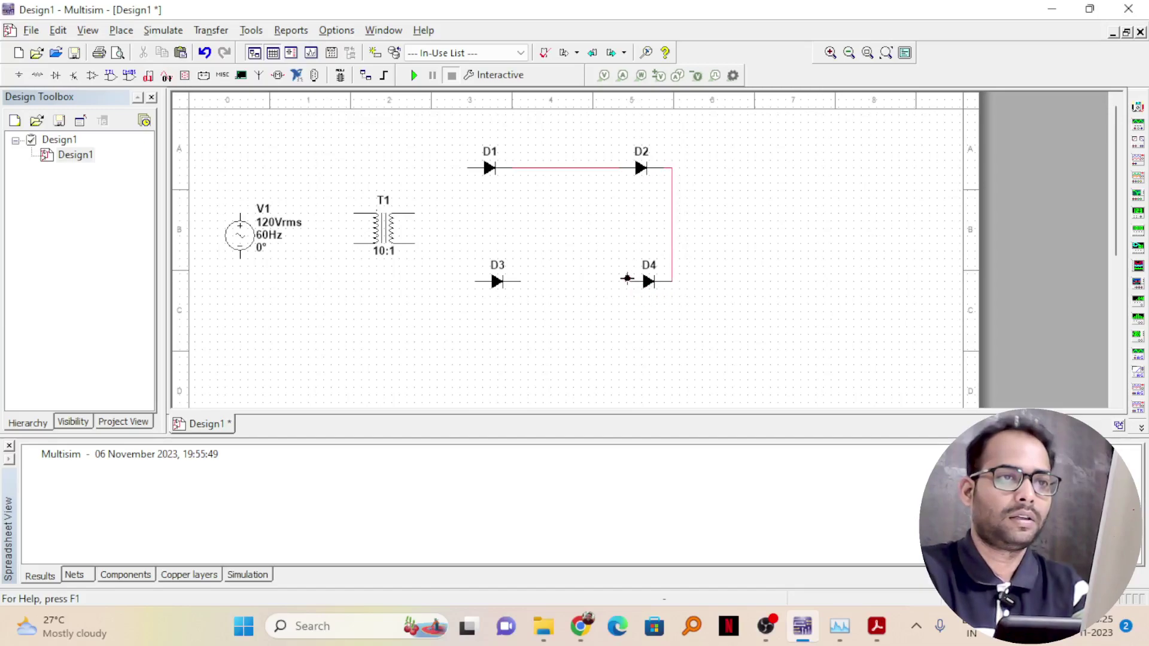
left_click(627, 280)
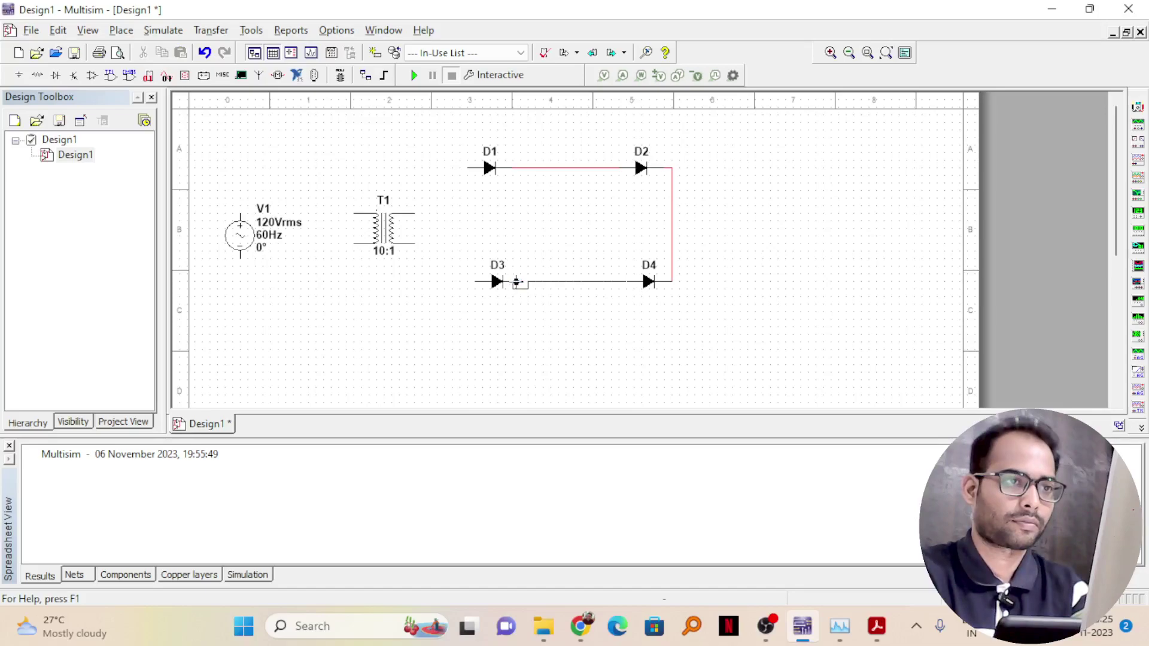
left_click(516, 281)
left_click(476, 282)
left_click(467, 167)
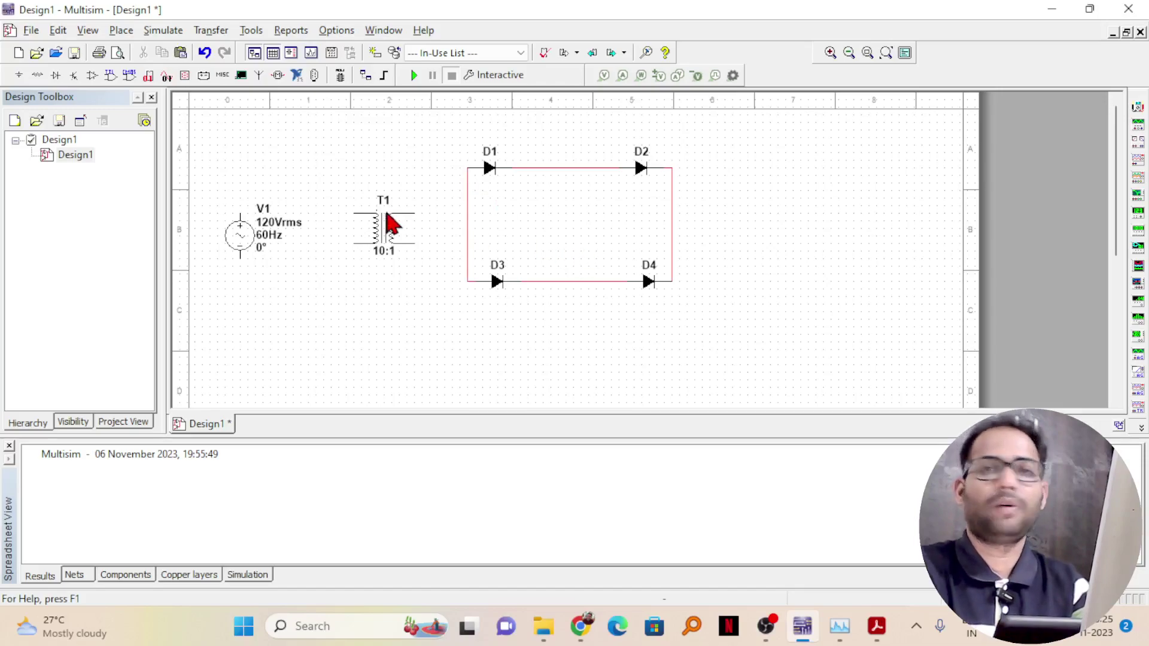
- Connect the transformer's upper secondary terminal to the D1–D2 wire and check the bridge rectifier circuit in the PDF slides
left_click(415, 213)
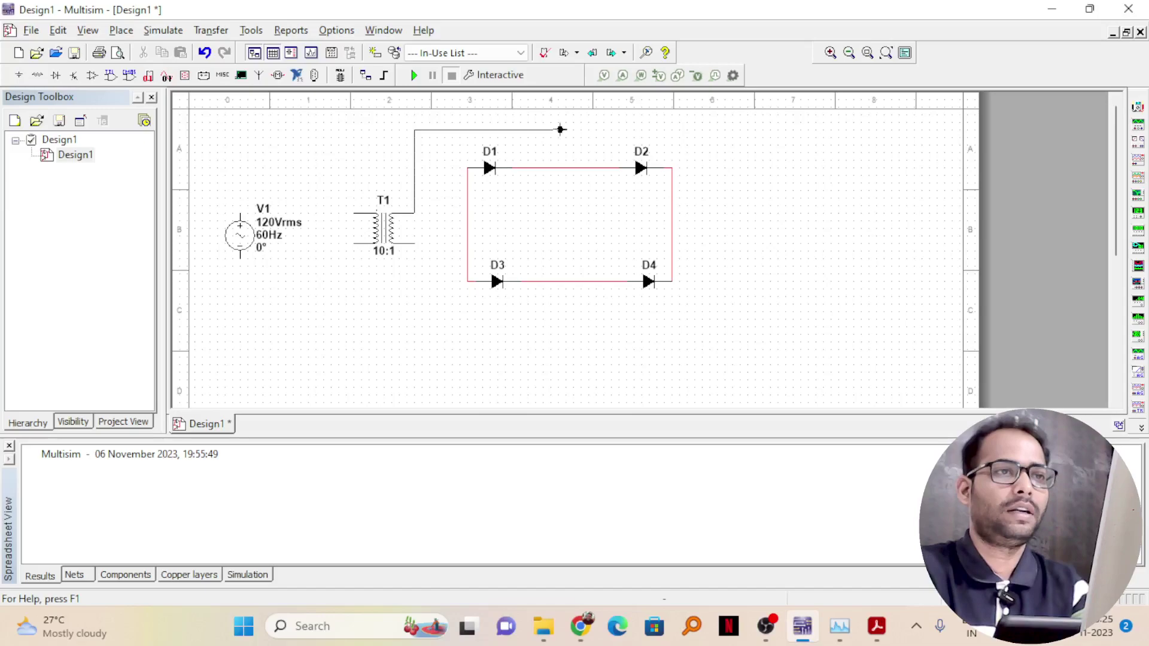
left_click(560, 168)
key("alt+Tab")
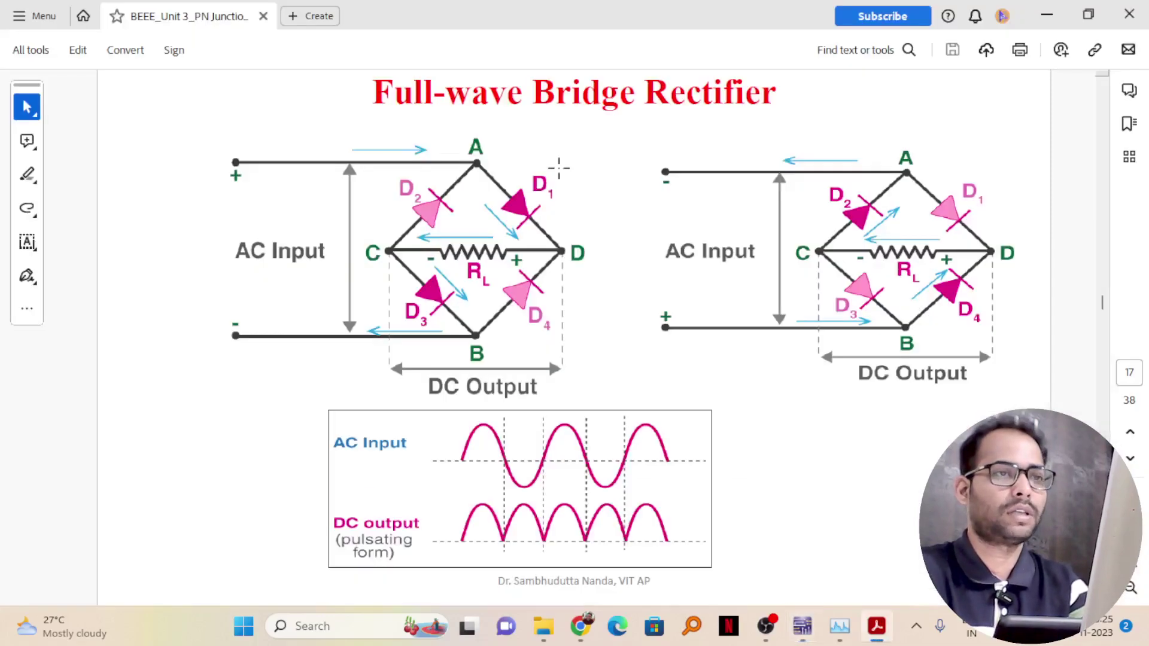
scroll(472, 122, "up", 1)
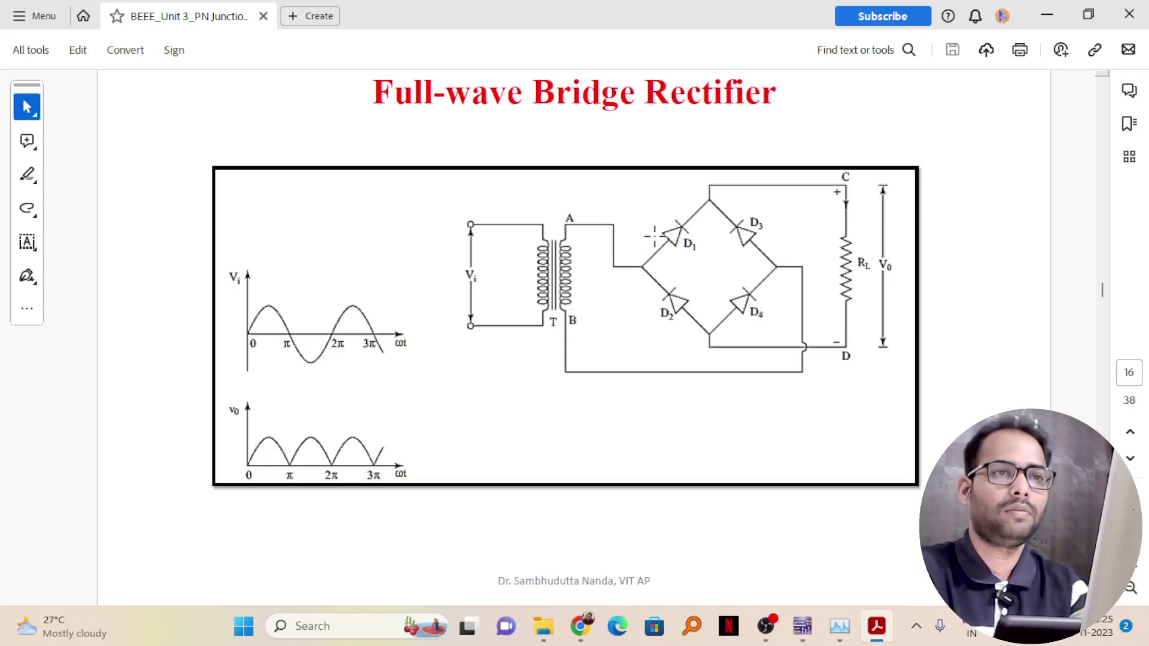
- Switch back to Multisim and connect the transformer's lower secondary terminal to the wire between D3 and D4
key("alt+Tab")
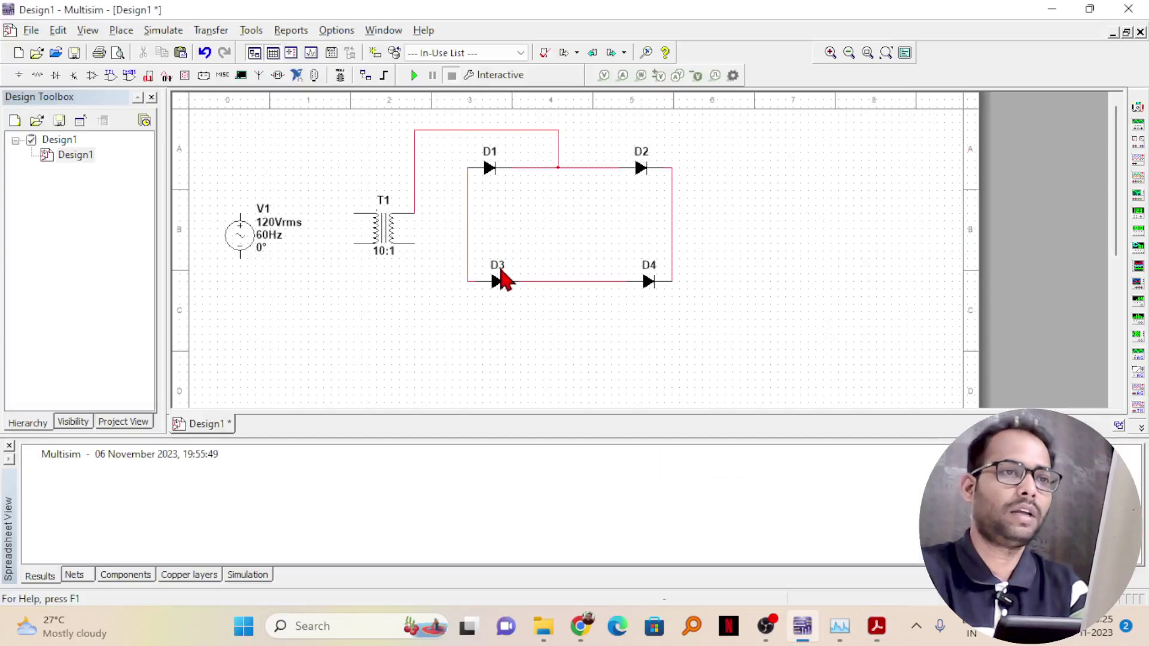
left_click(414, 244)
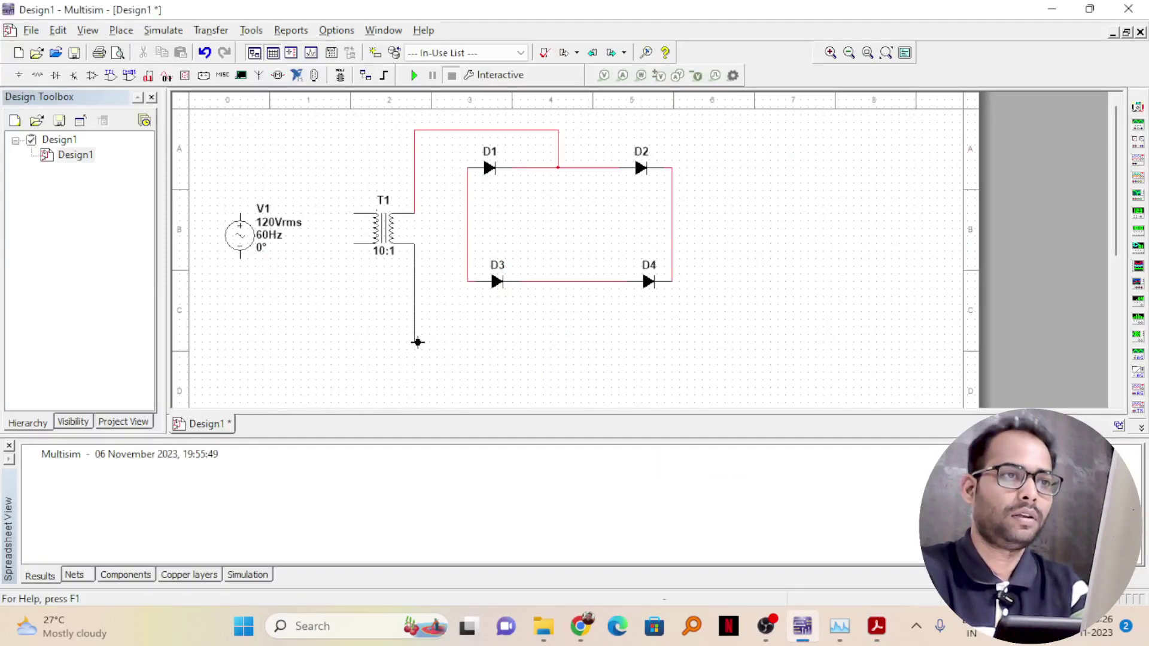
key("Escape")
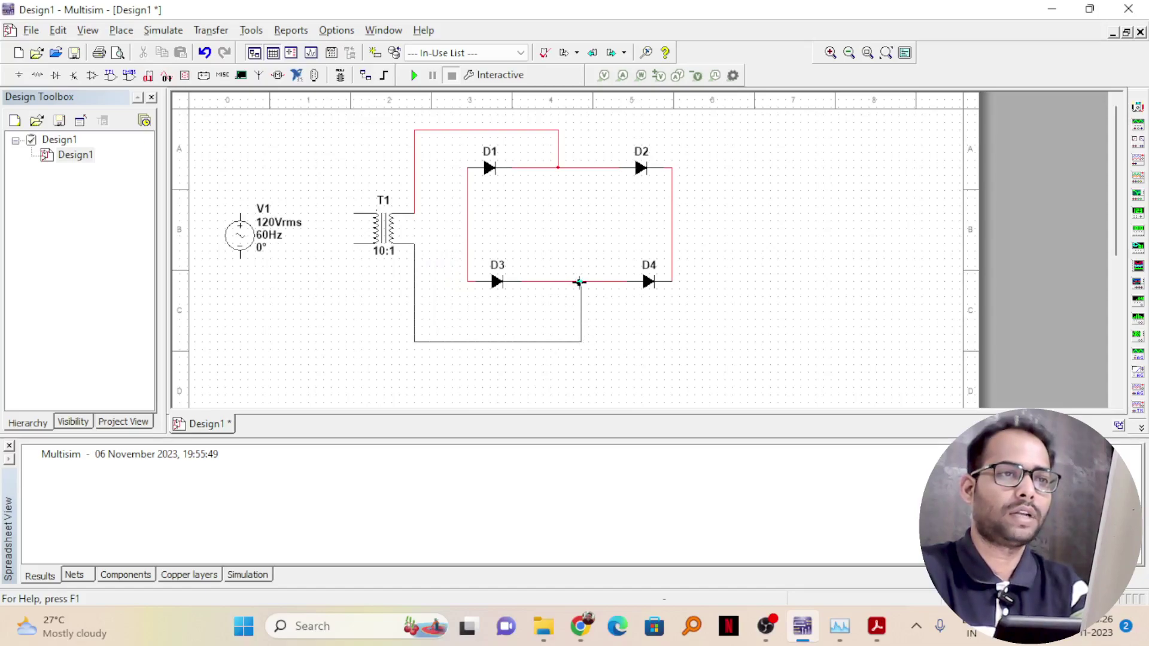
left_click(579, 285)
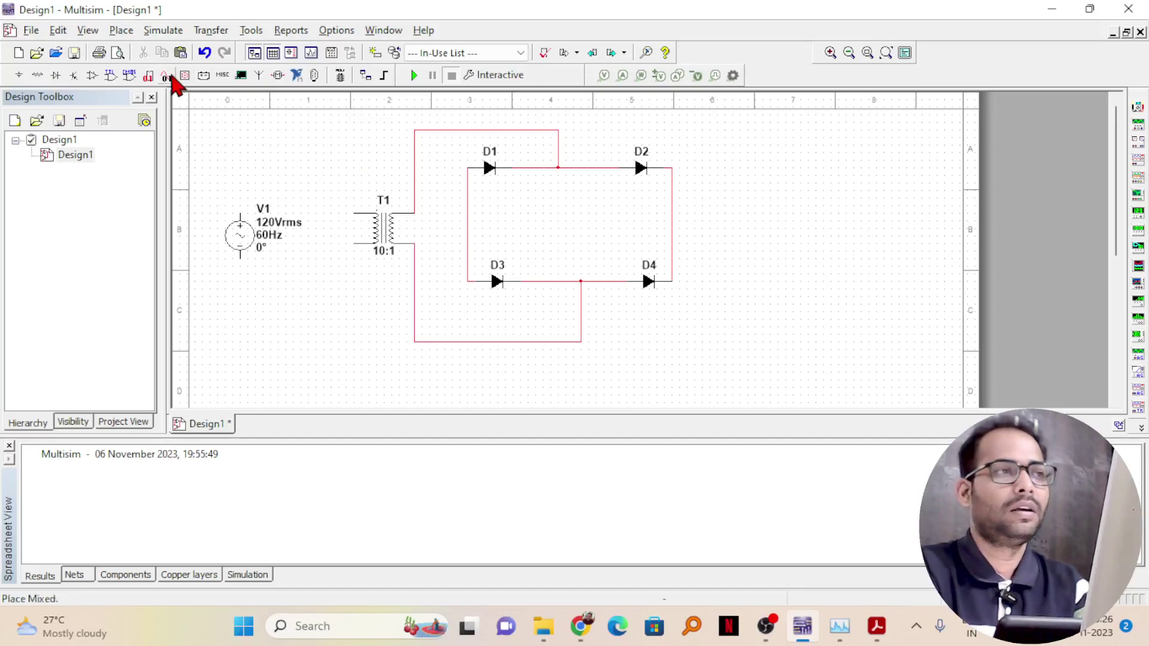
- Place a 1 kΩ resistor beside the bridge, outside the D2–D4 wire, and rotate it to stand vertically
left_click(37, 74)
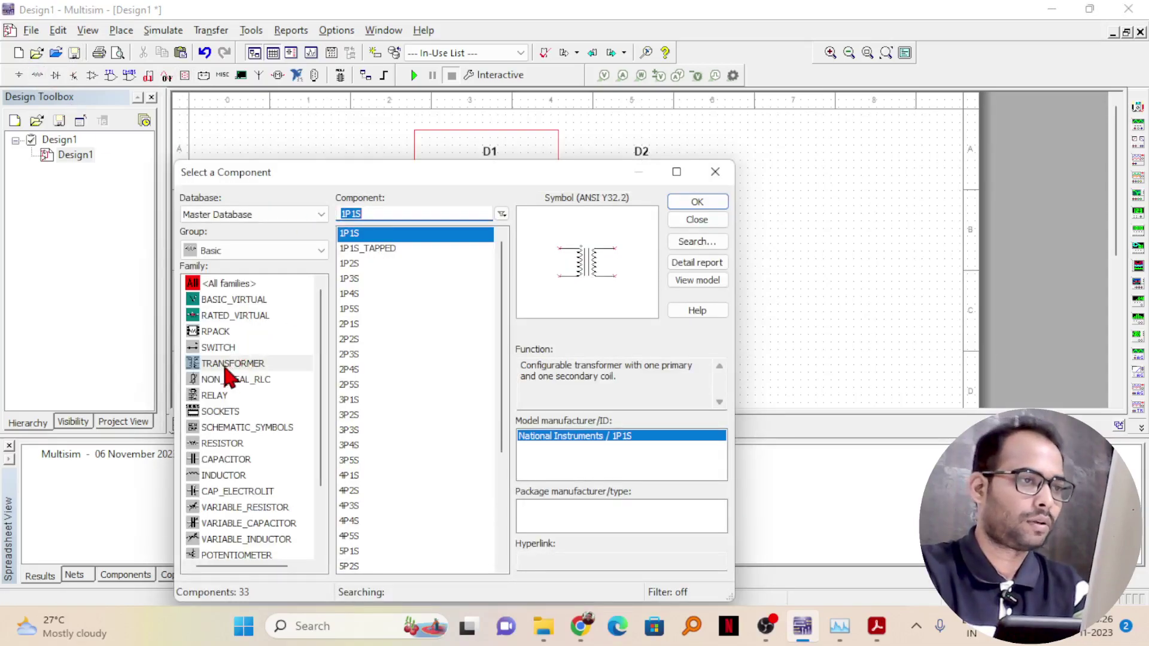
left_click(220, 444)
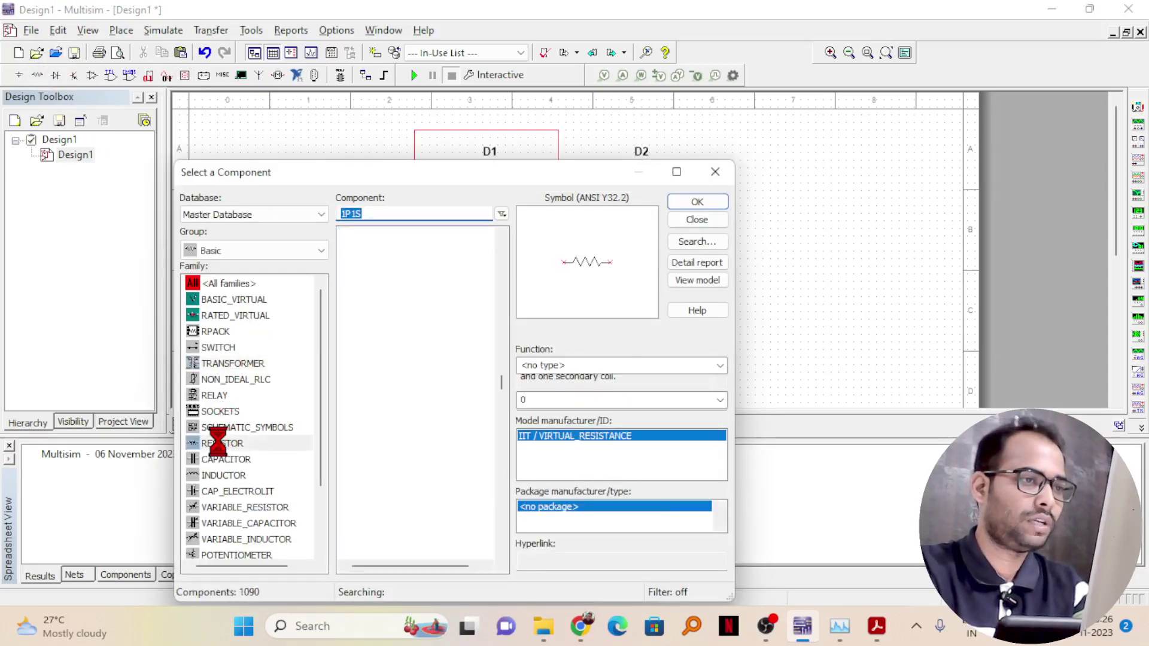
left_click(688, 203)
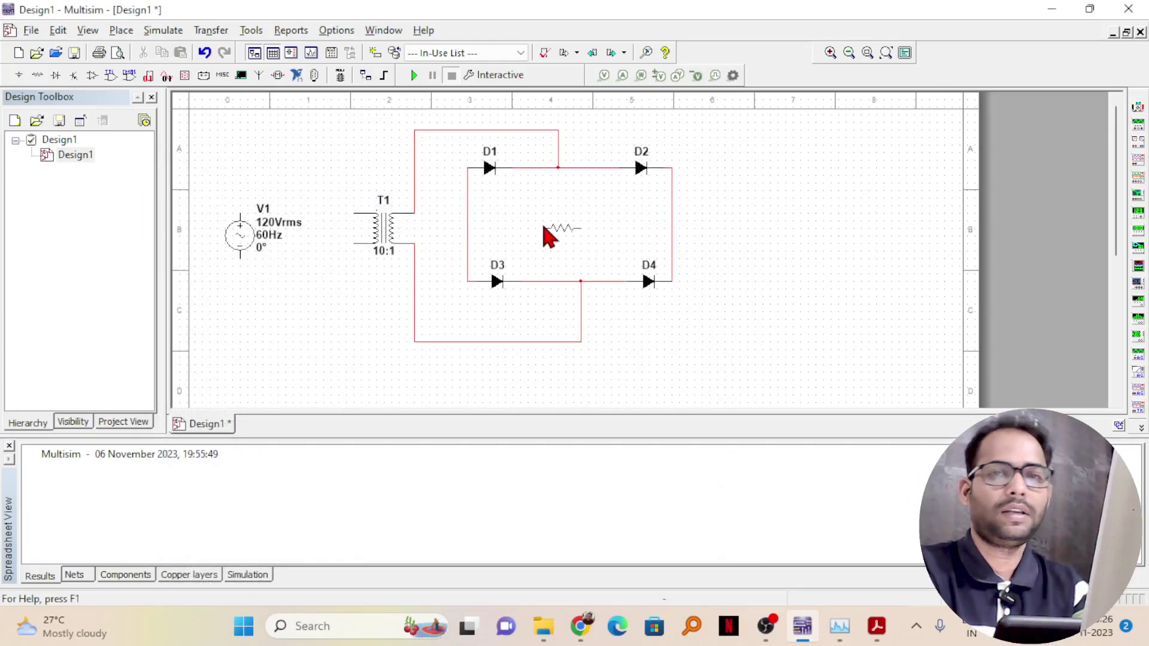
left_click(710, 220)
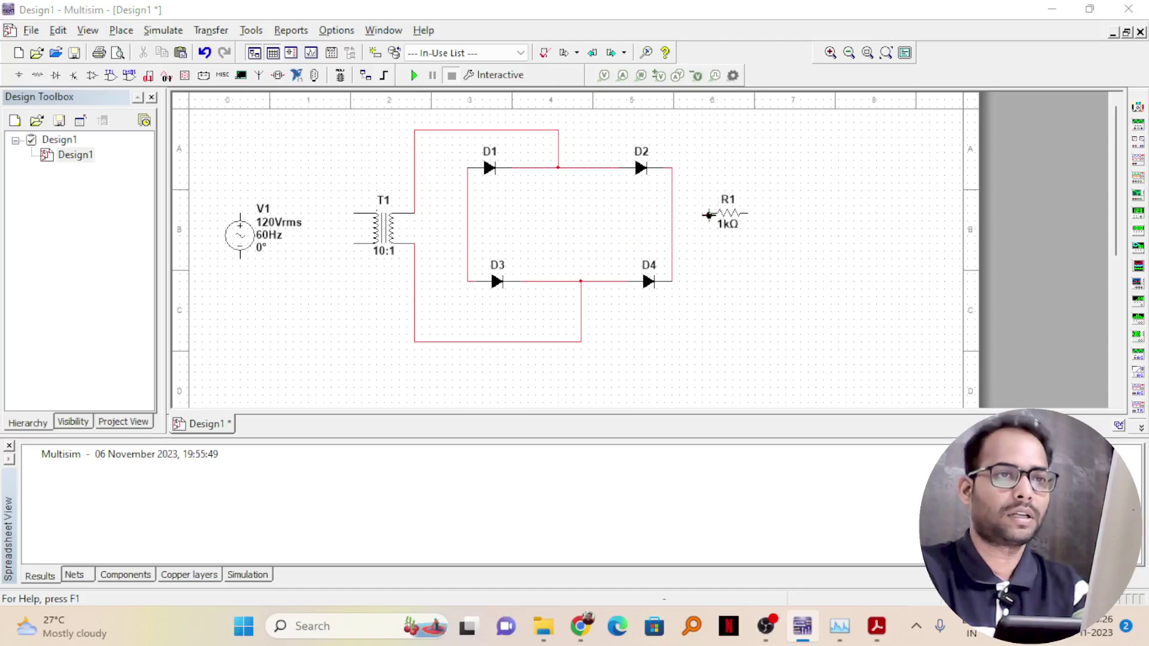
left_click(712, 217)
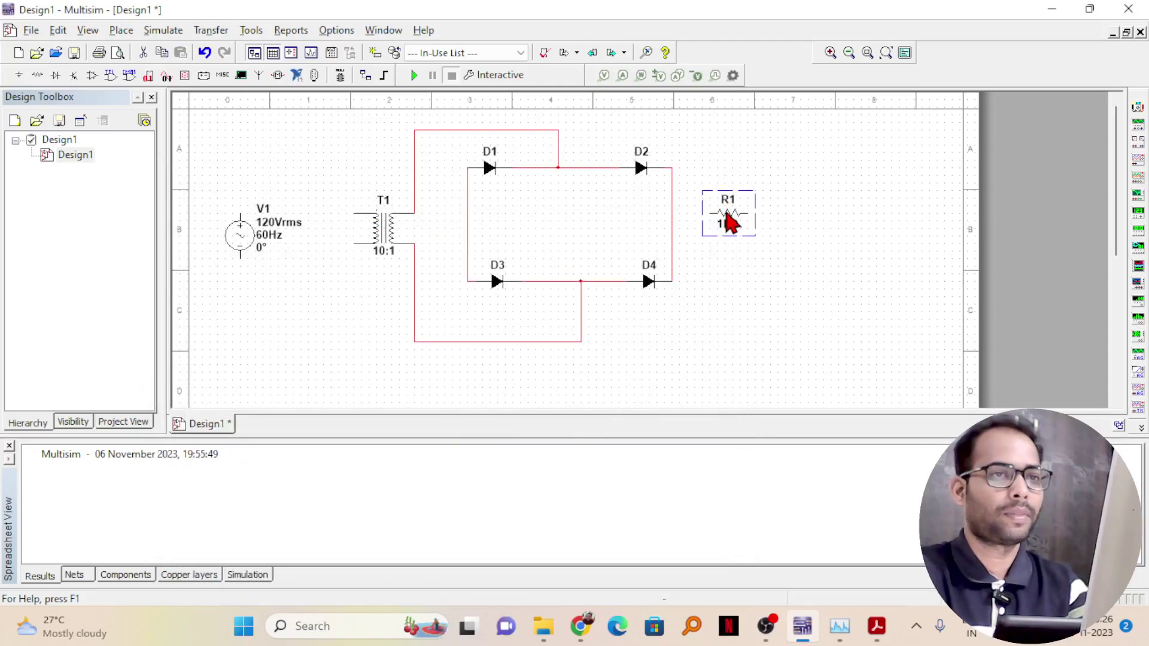
left_click_drag(730, 222, 738, 231)
- Wire R1's upper terminal to the D2–D4 wire and its lower terminal to the D1–D3 wire, checking the bridge circuit in the PDF slides
left_click(713, 217)
left_click(731, 204)
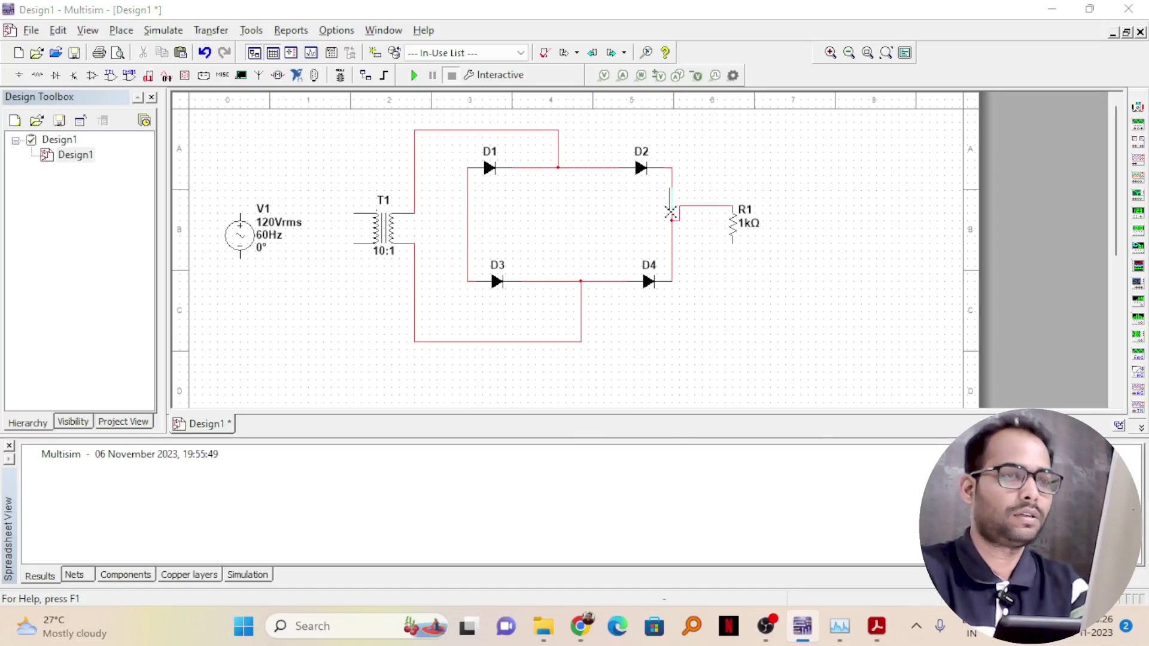
key("alt+Tab")
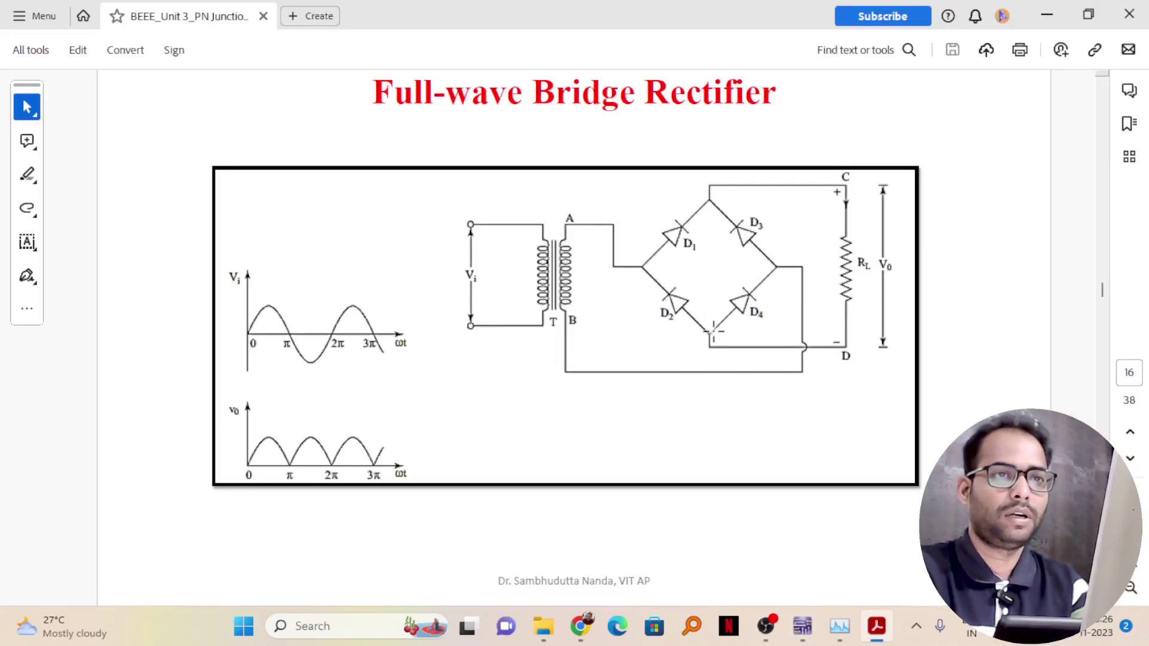
key("alt+Tab")
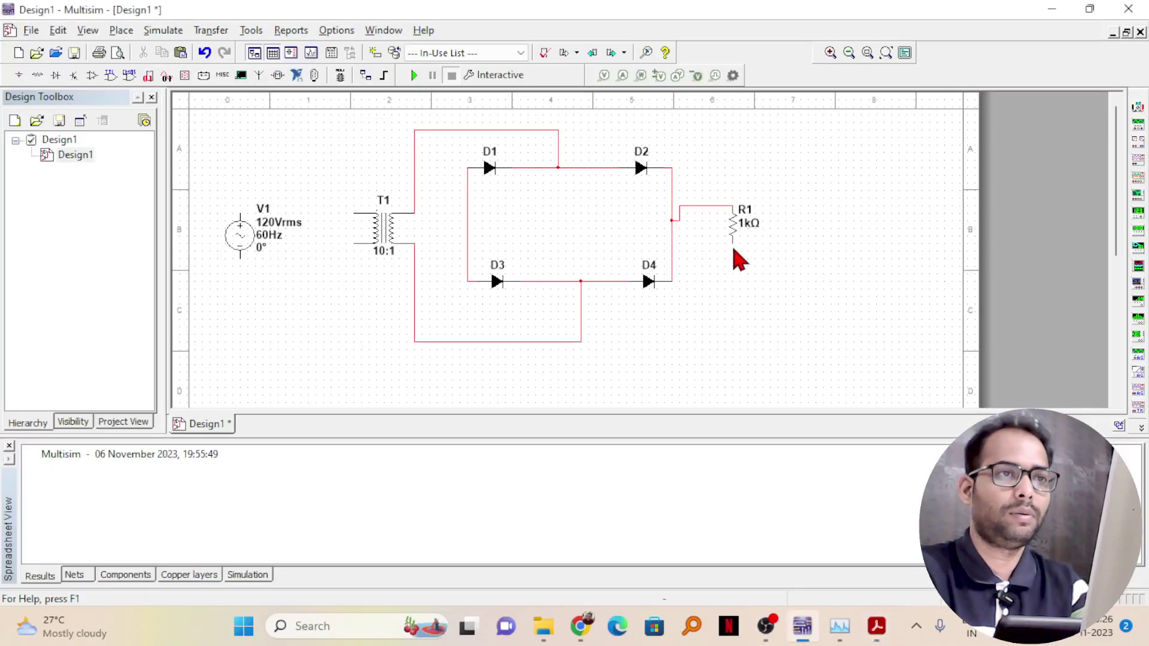
left_click(734, 244)
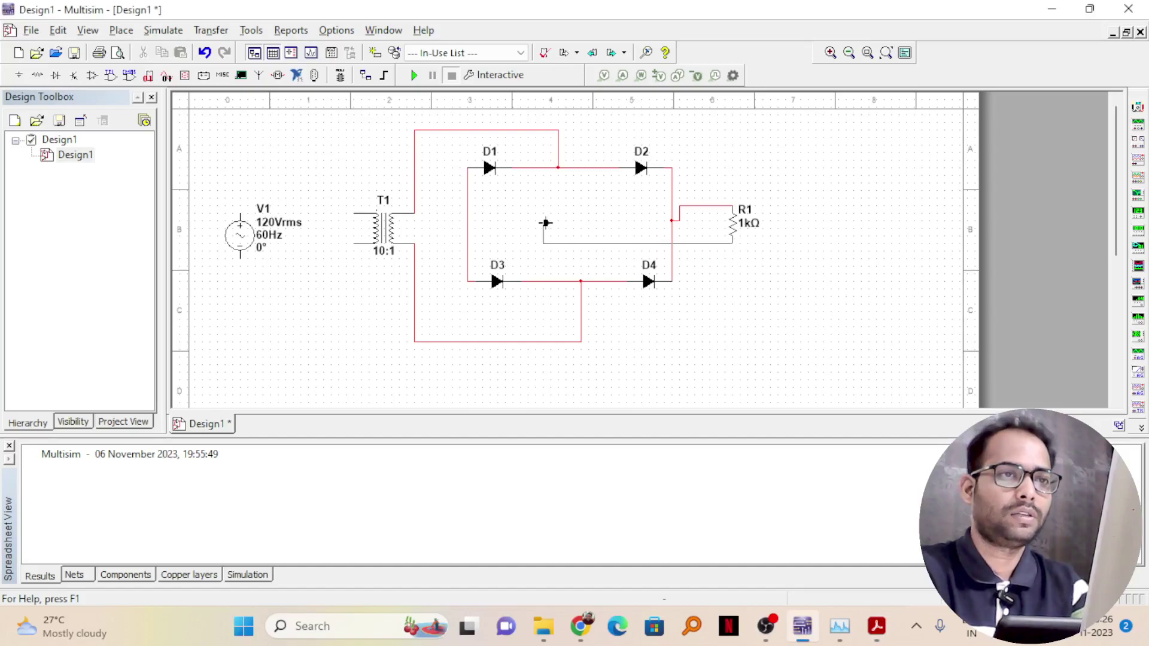
left_click(468, 219)
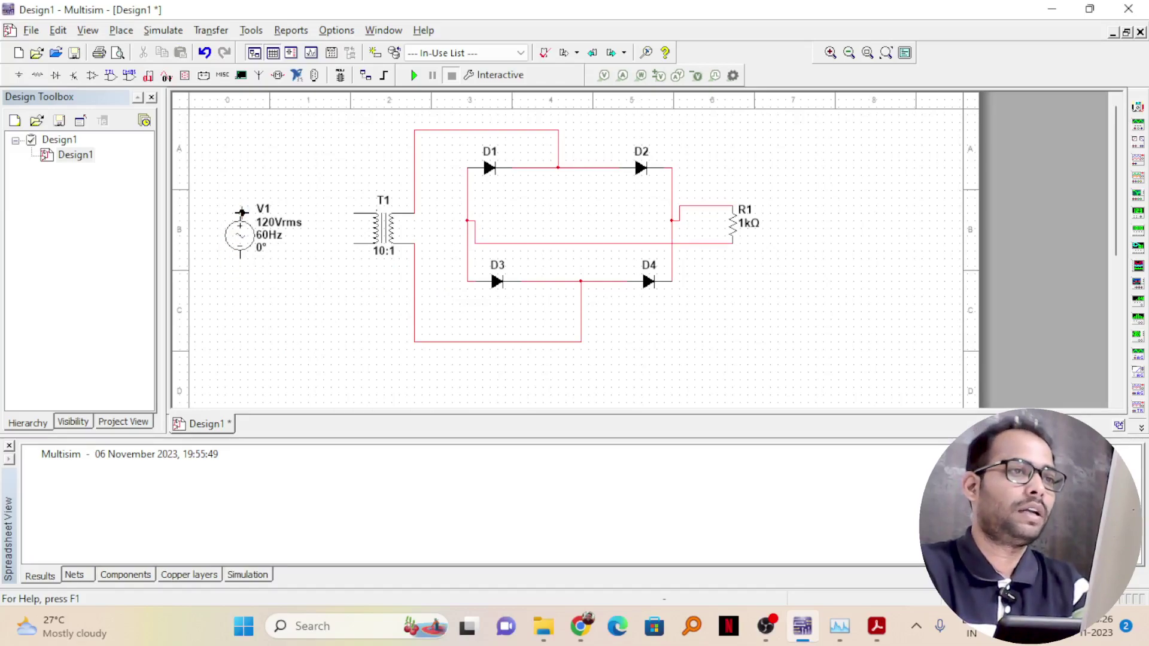
- Wire both terminals of AC source V1 to the upper and lower primary terminals of transformer T1
left_click(353, 211)
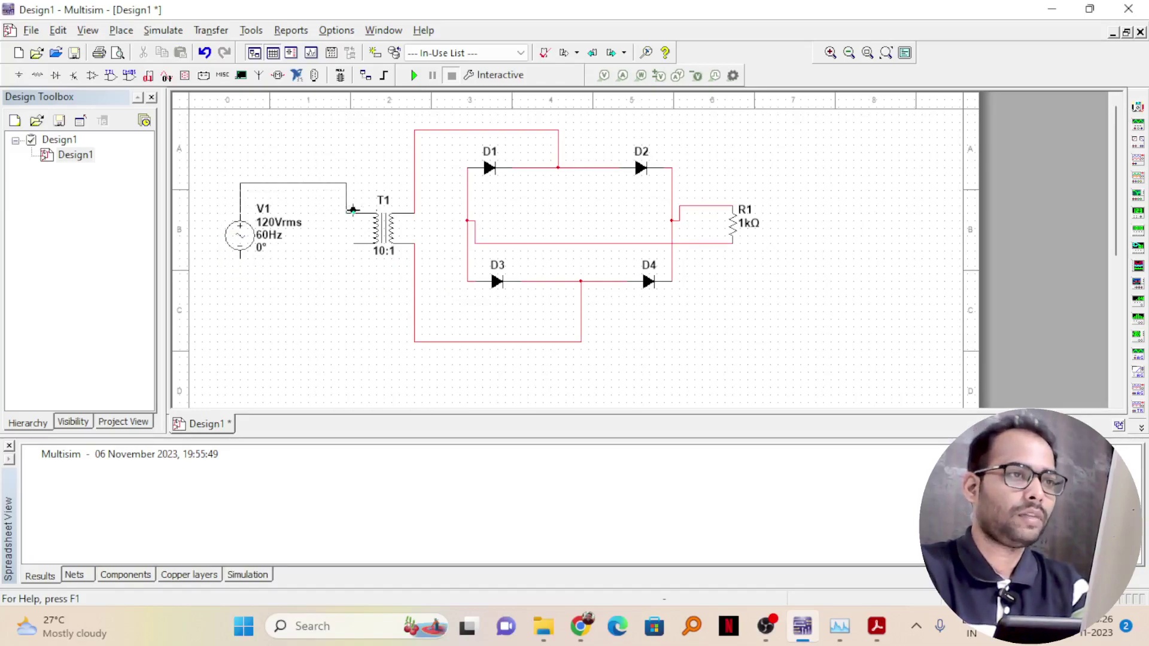
left_click(239, 258)
left_click(351, 246)
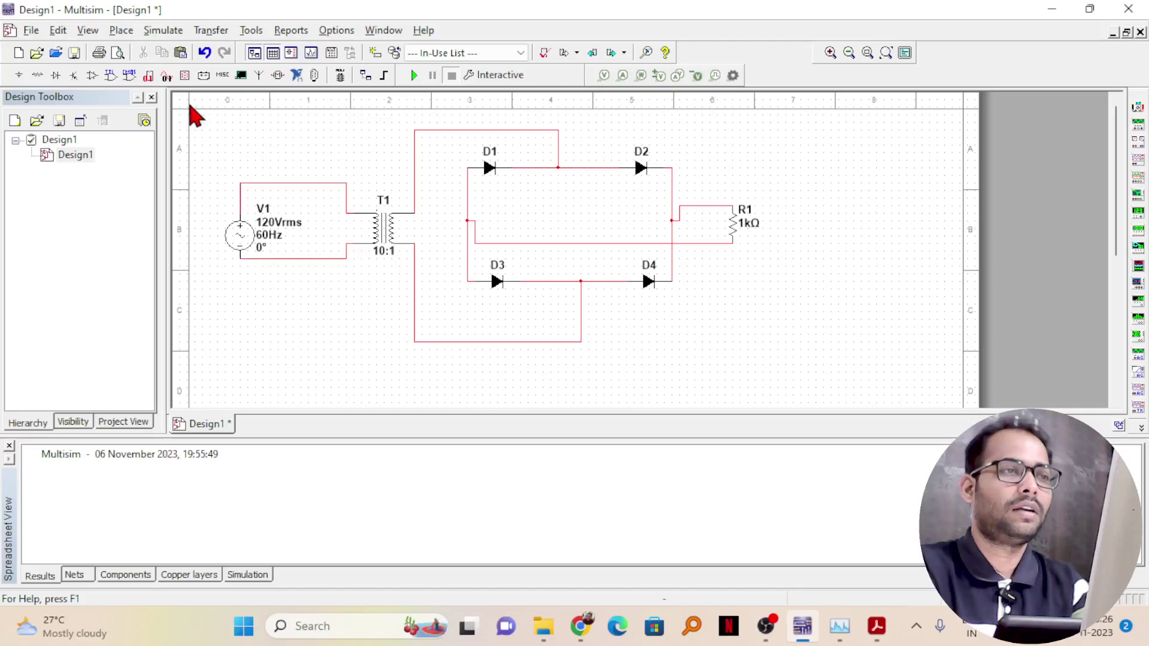
- Place a GROUND component below V1 and connect it to the wire at the source's lower terminal
left_click(20, 75)
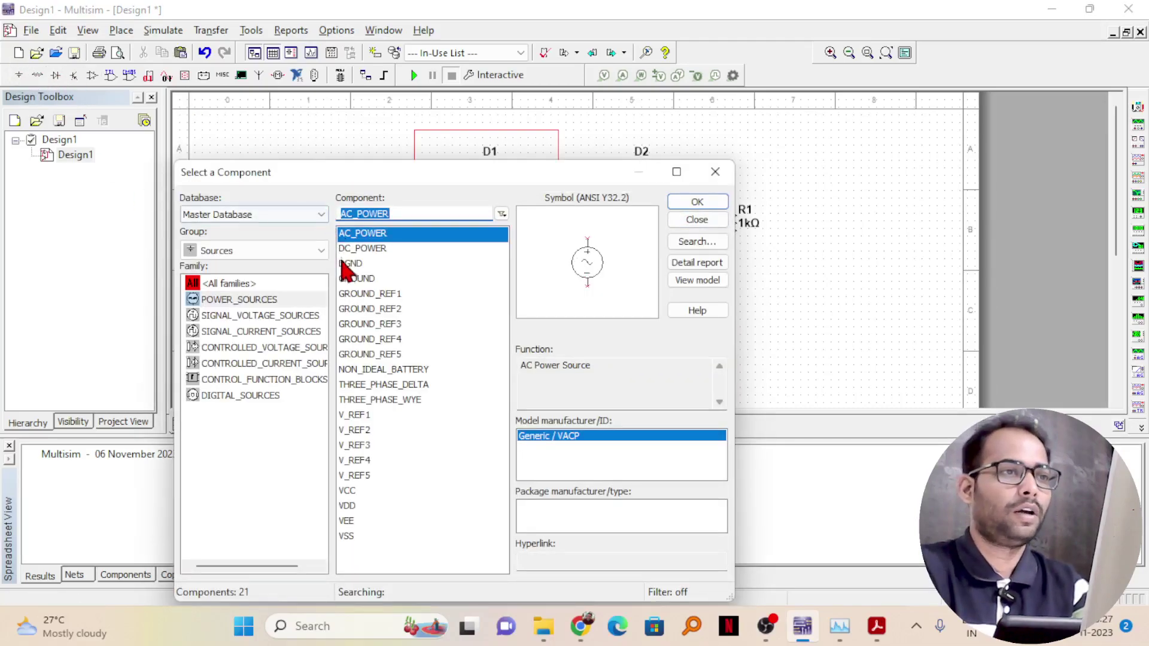
left_click(356, 279)
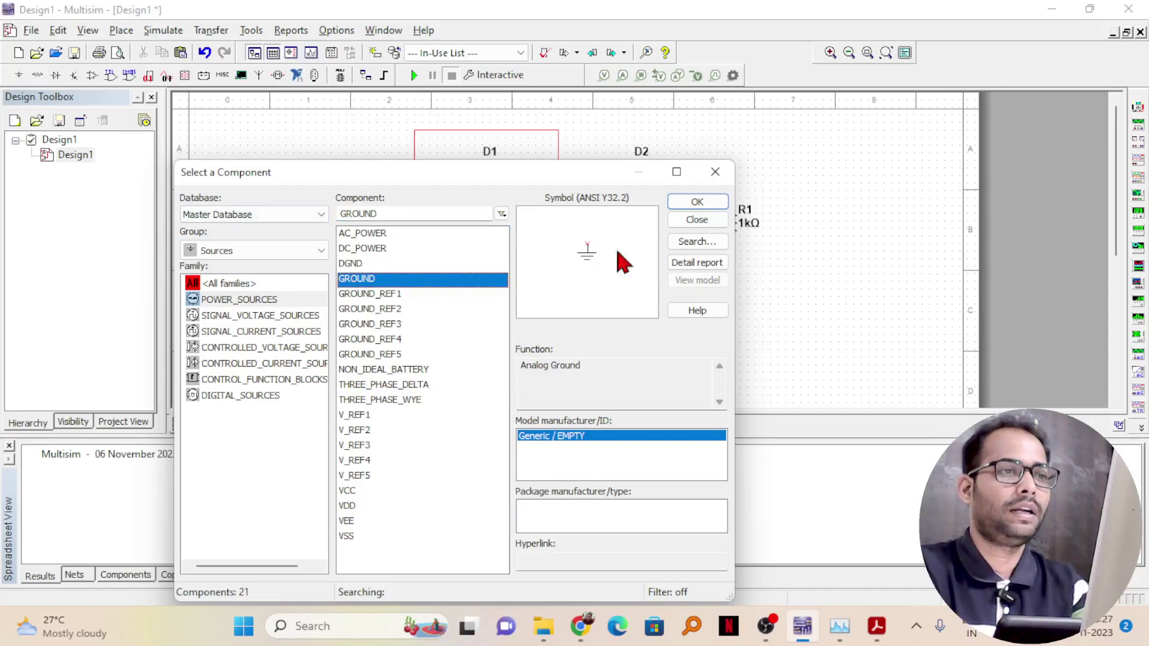
left_click(697, 201)
left_click(242, 315)
key("Escape")
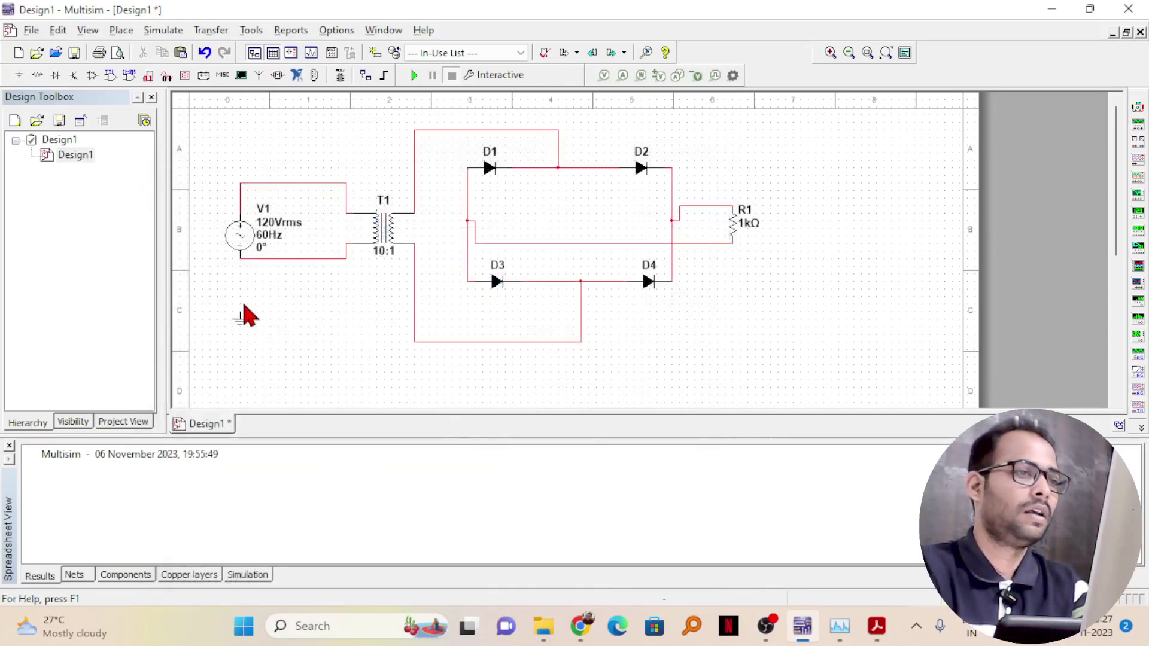
left_click(240, 312)
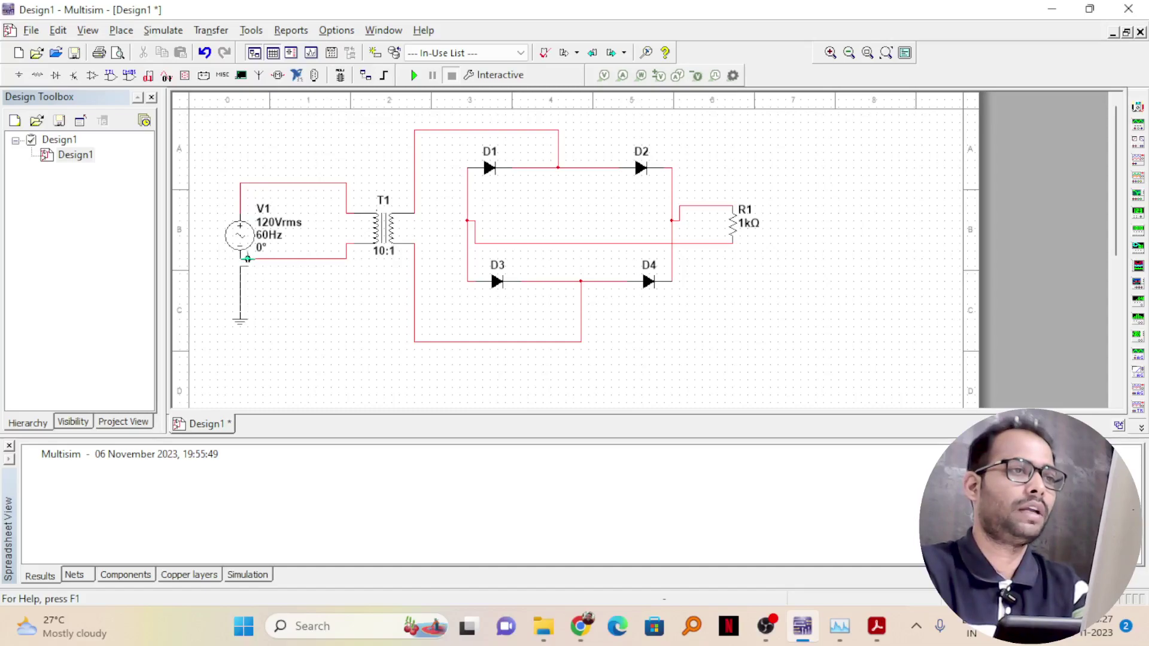
left_click(249, 259)
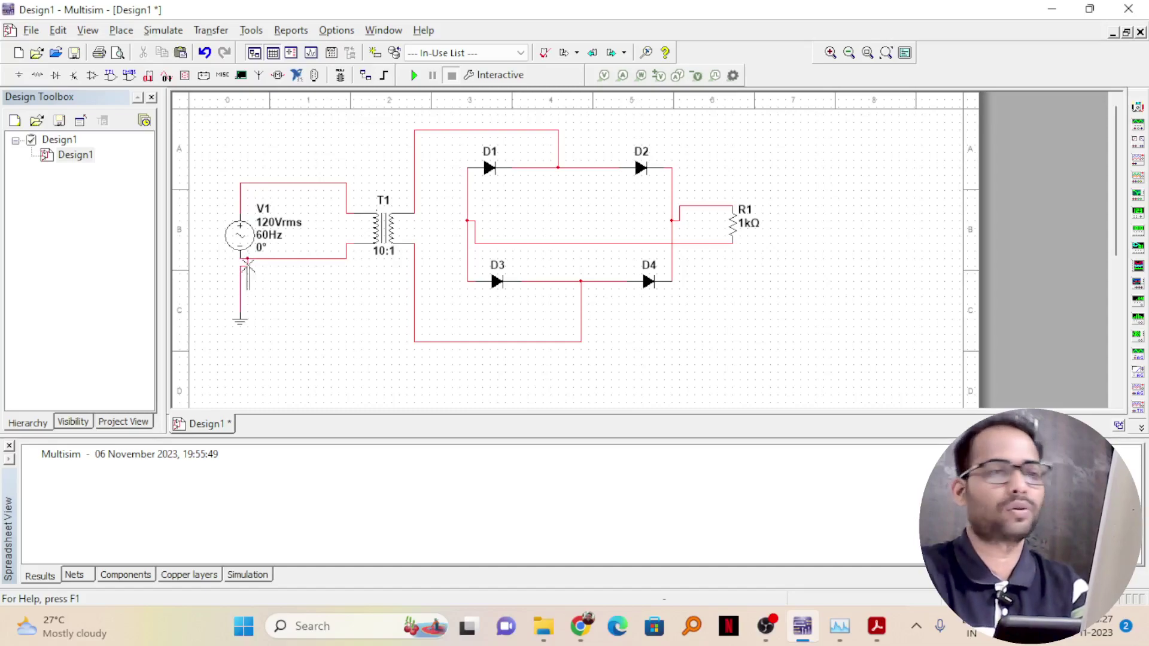
- Add an oscilloscope beside R1 and wire channel A's positive and negative terminals across the resistor
left_click(1138, 162)
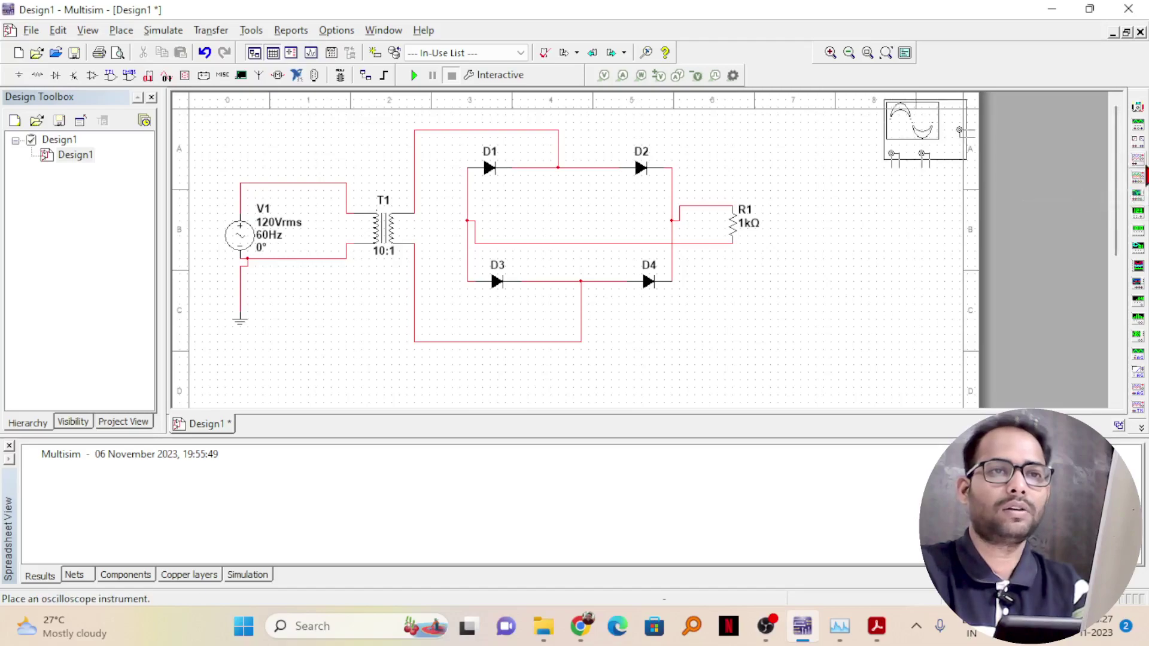
left_click(855, 213)
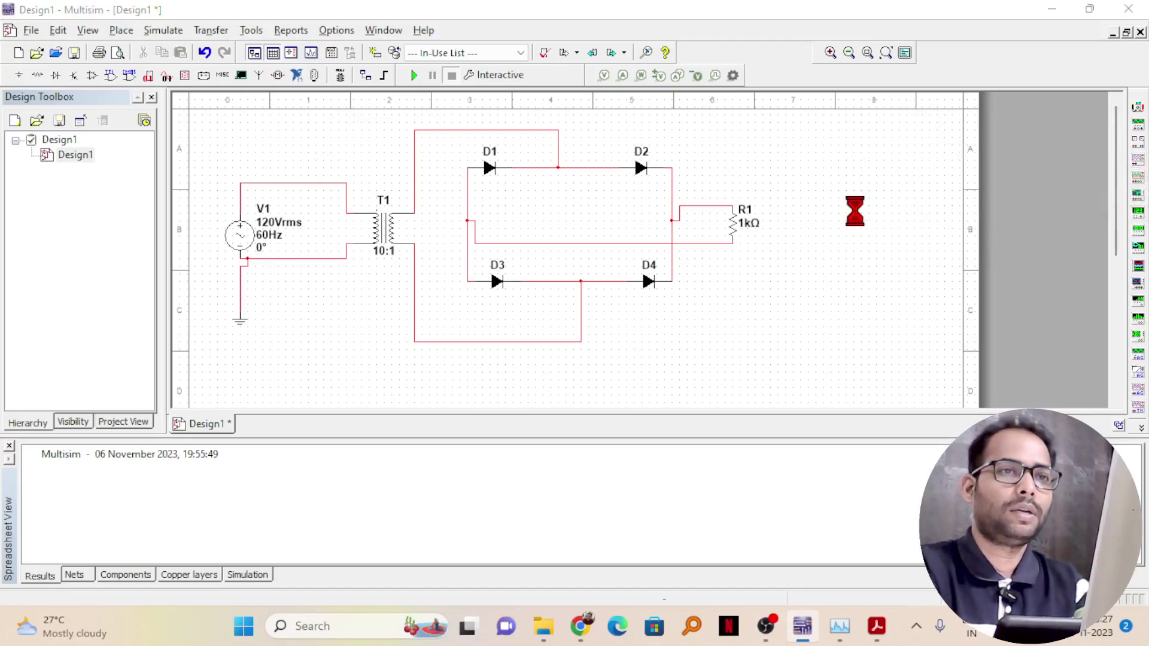
left_click(854, 211)
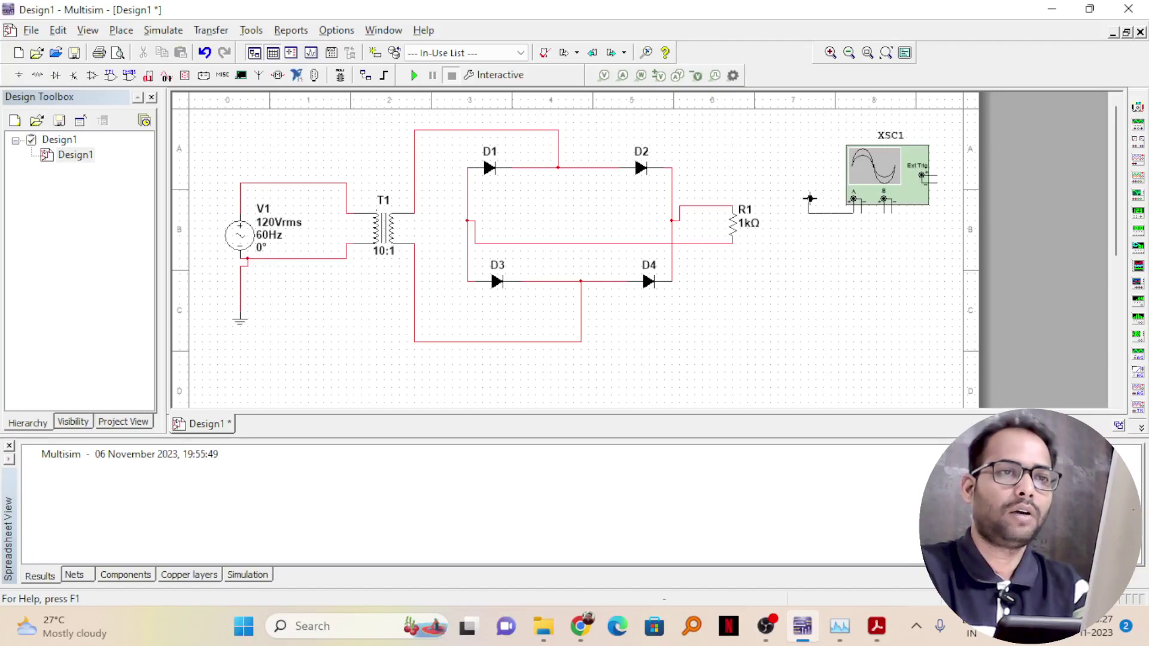
left_click(725, 206)
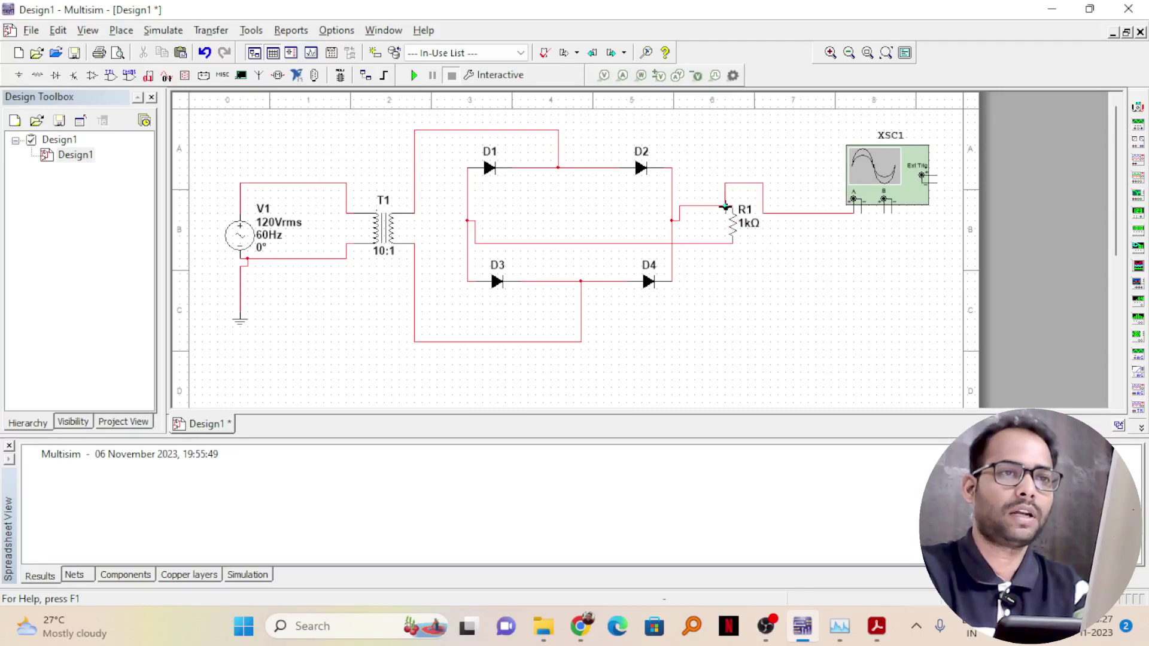
left_click(860, 212)
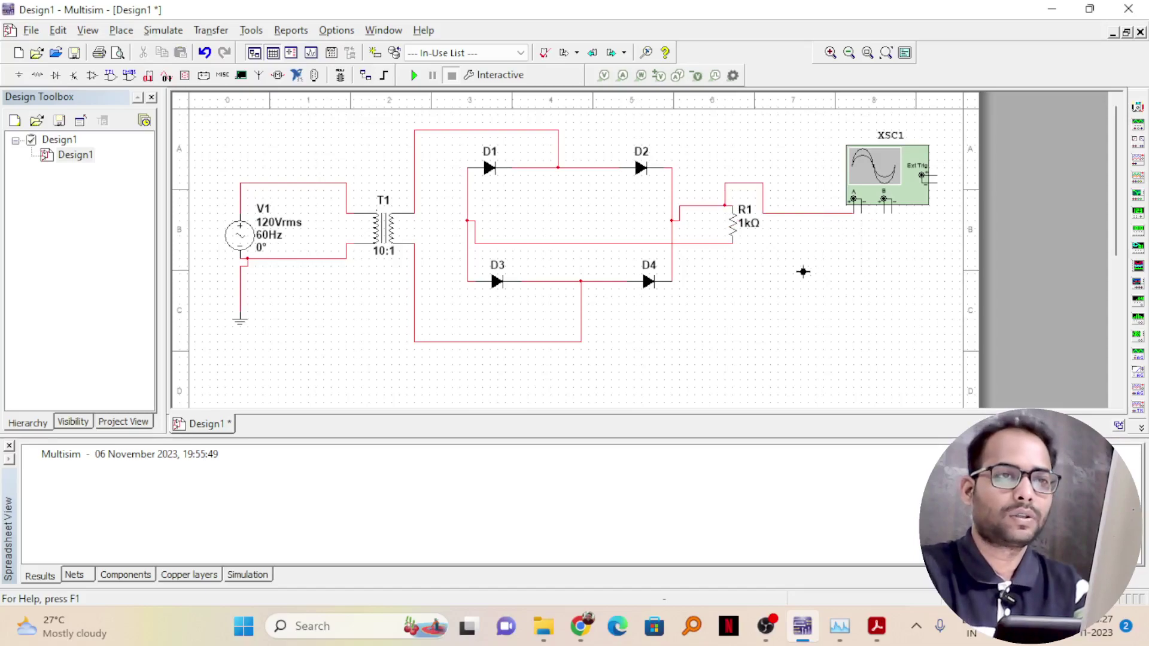
left_click(714, 246)
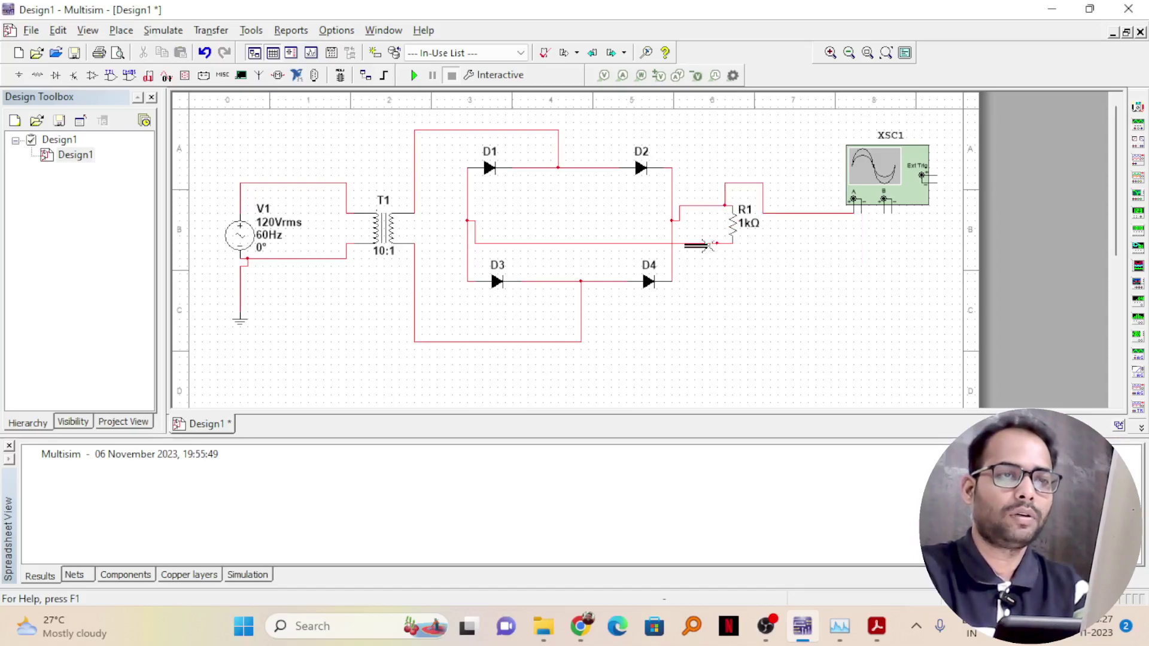
- Wire oscilloscope channel B across the transformer's secondary, positive to the upper wire and negative to the lower wire
left_click(883, 212)
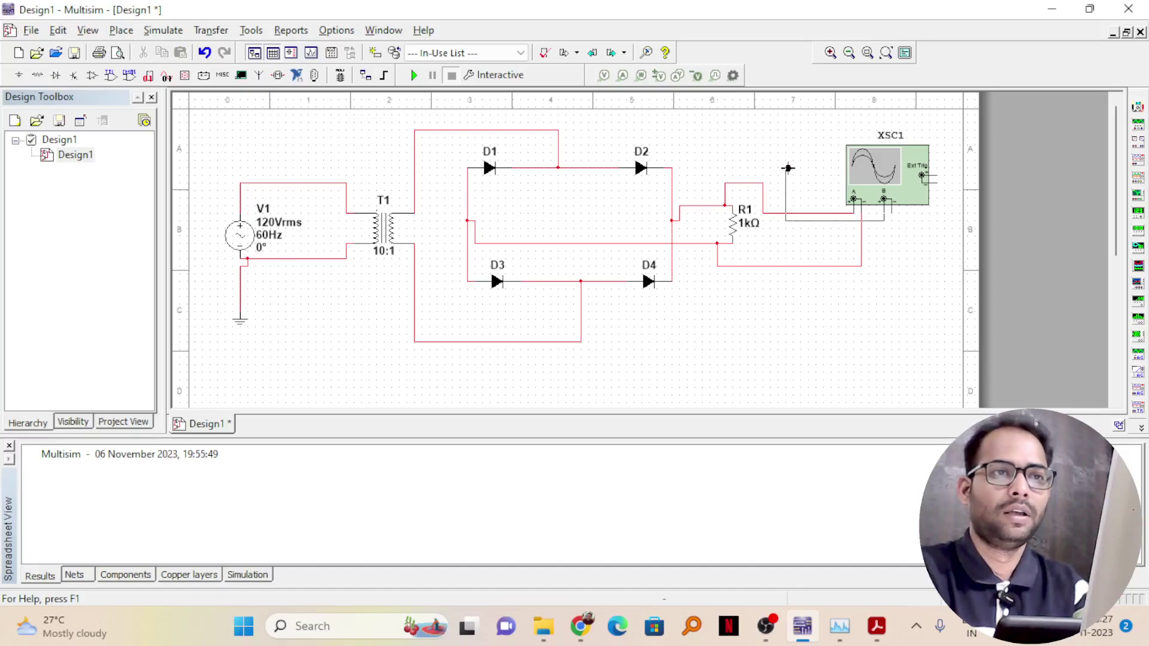
left_click(556, 130)
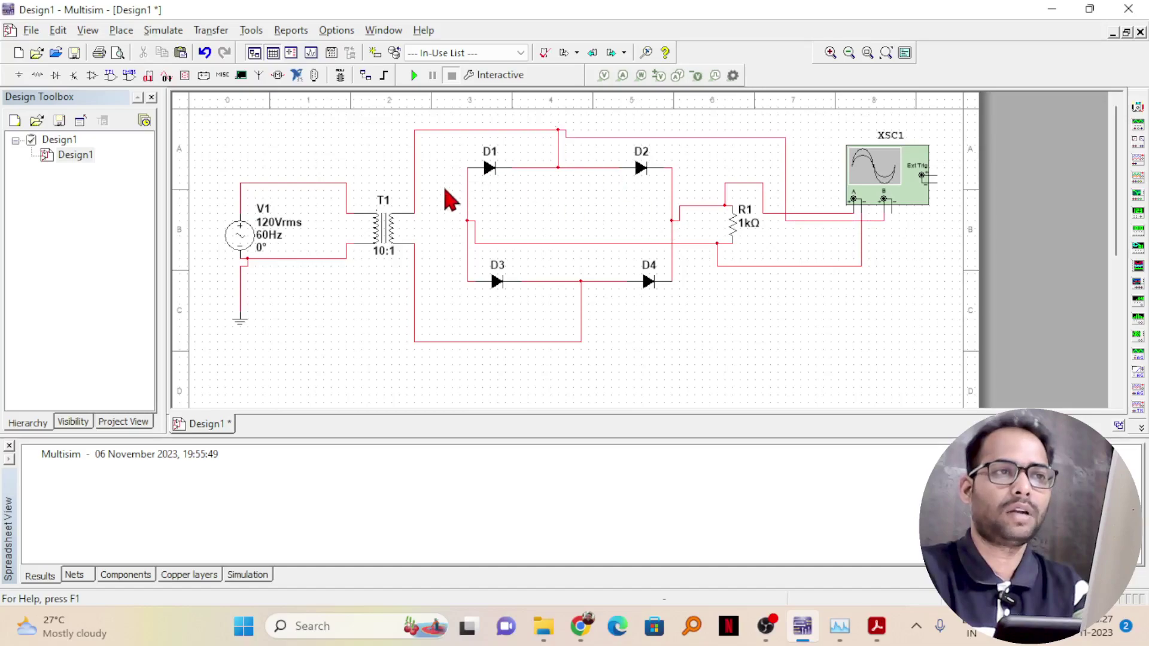
left_click(892, 213)
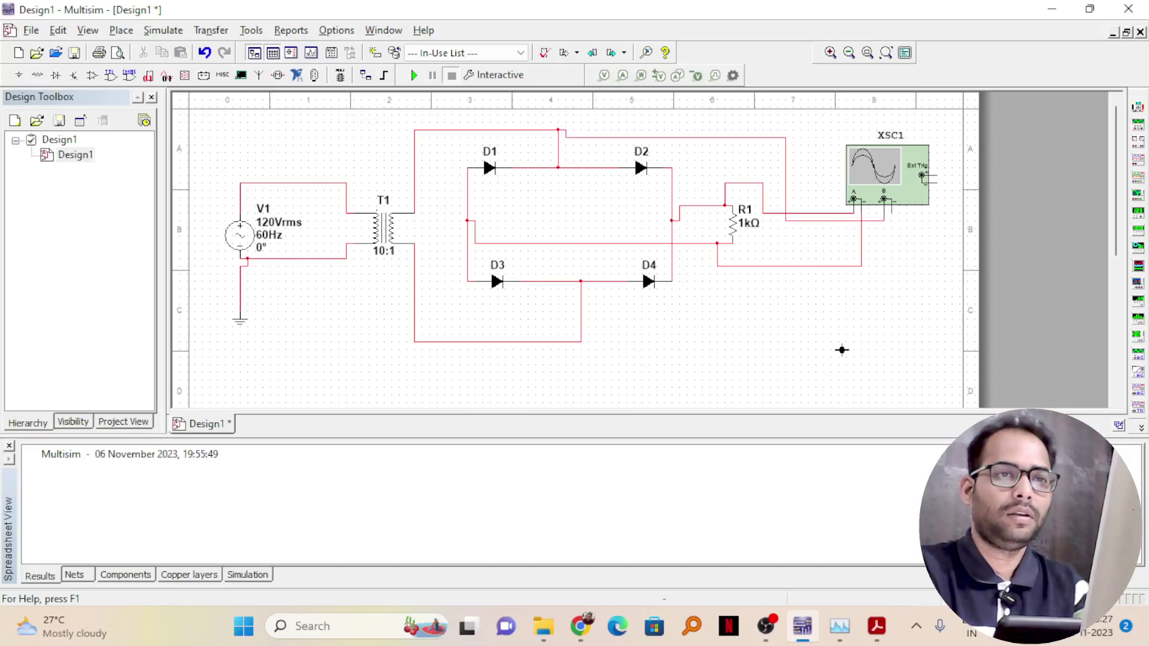
left_click(579, 342)
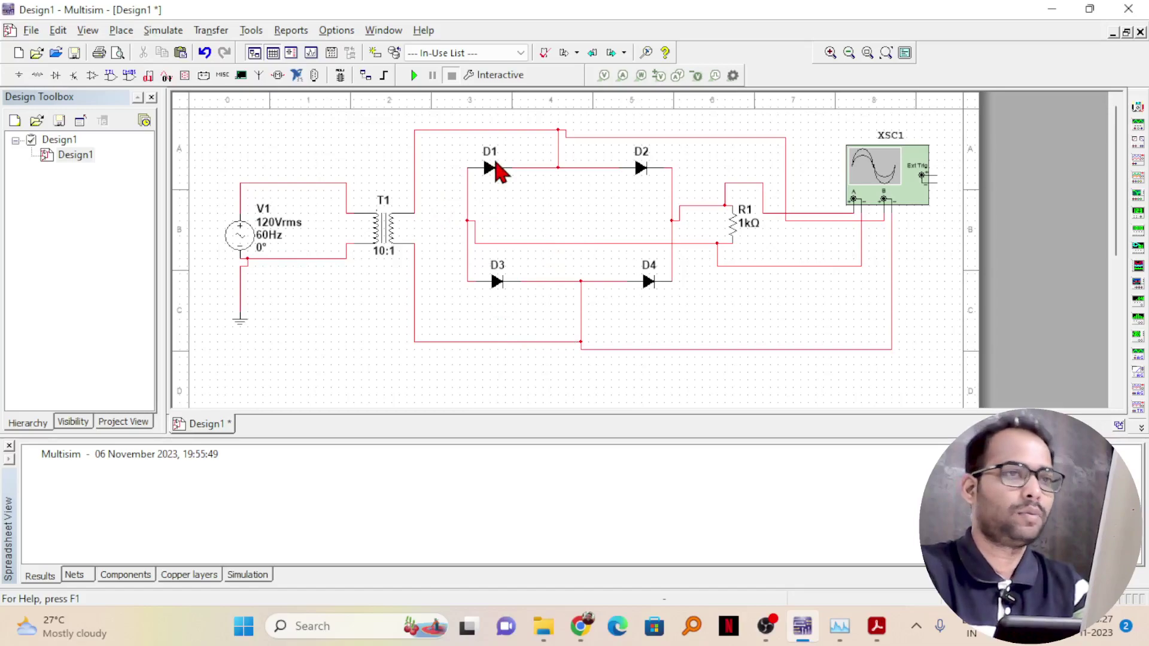
- Run the simulation, view both channels' waveforms on the oscilloscope, and stop the simulation
left_click(413, 75)
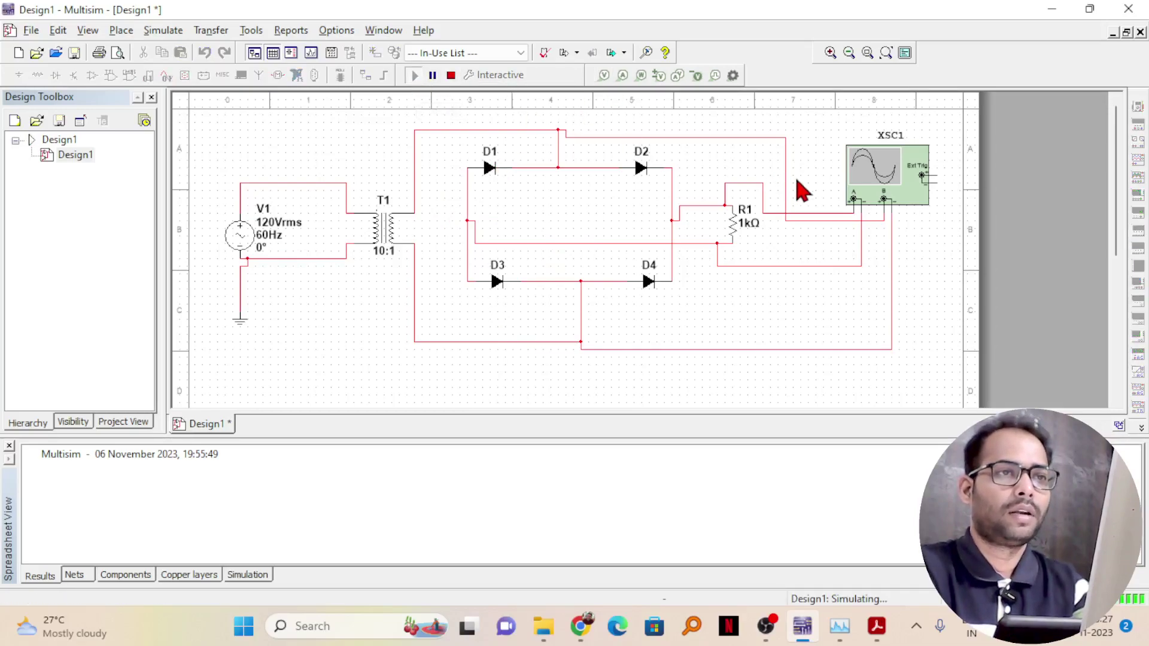
double_click(883, 175)
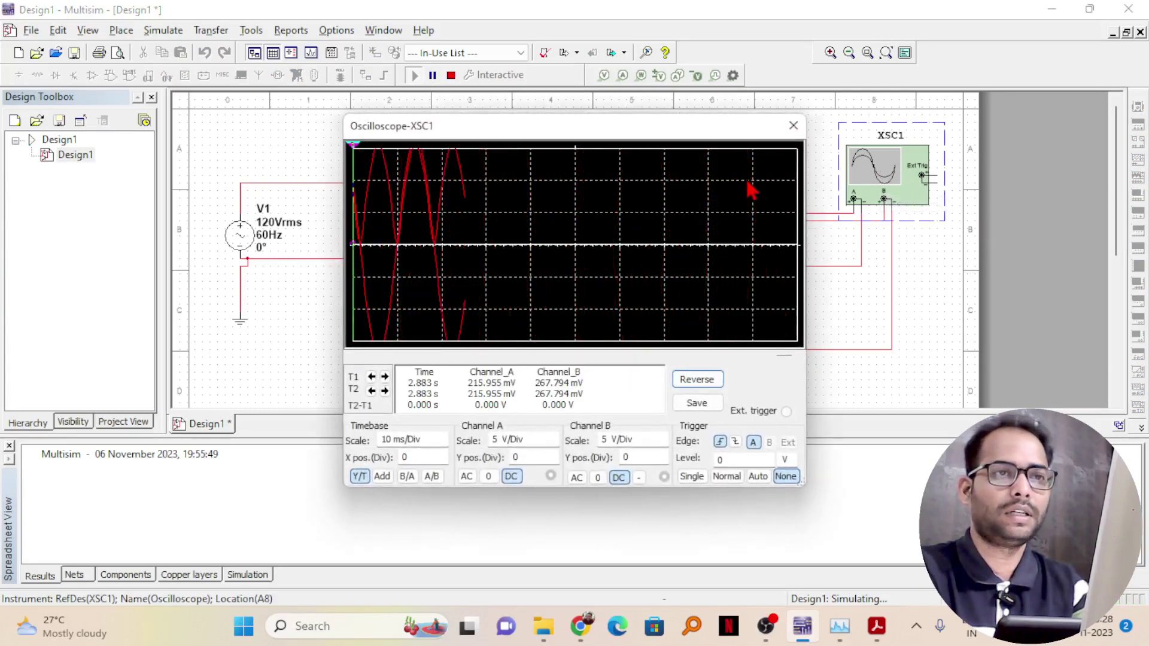
left_click(794, 126)
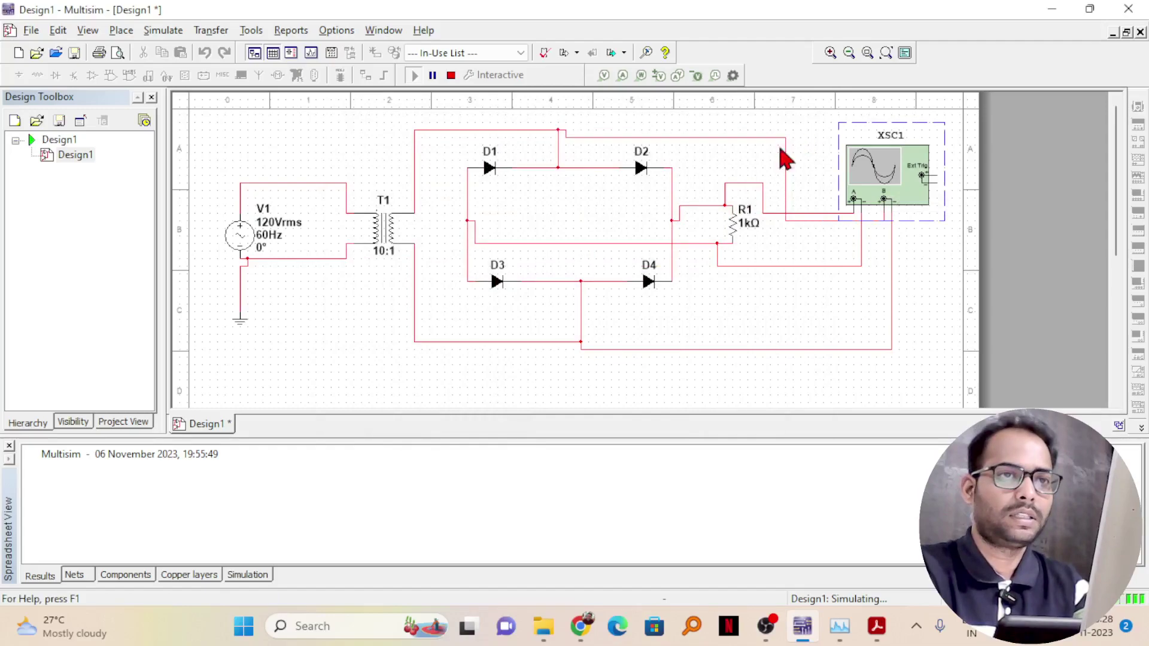
left_click(451, 75)
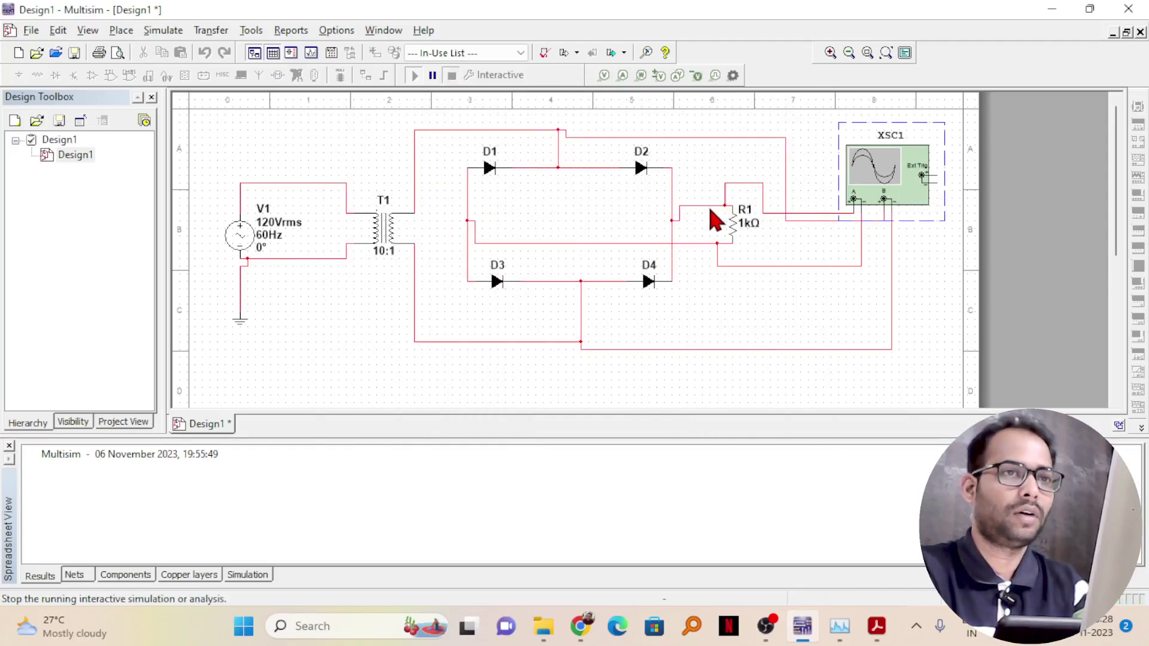
- Set the segment color of the wire from R1's upper end to channel A's positive terminal to blue
left_click(743, 184)
right_click(743, 184)
left_click(772, 220)
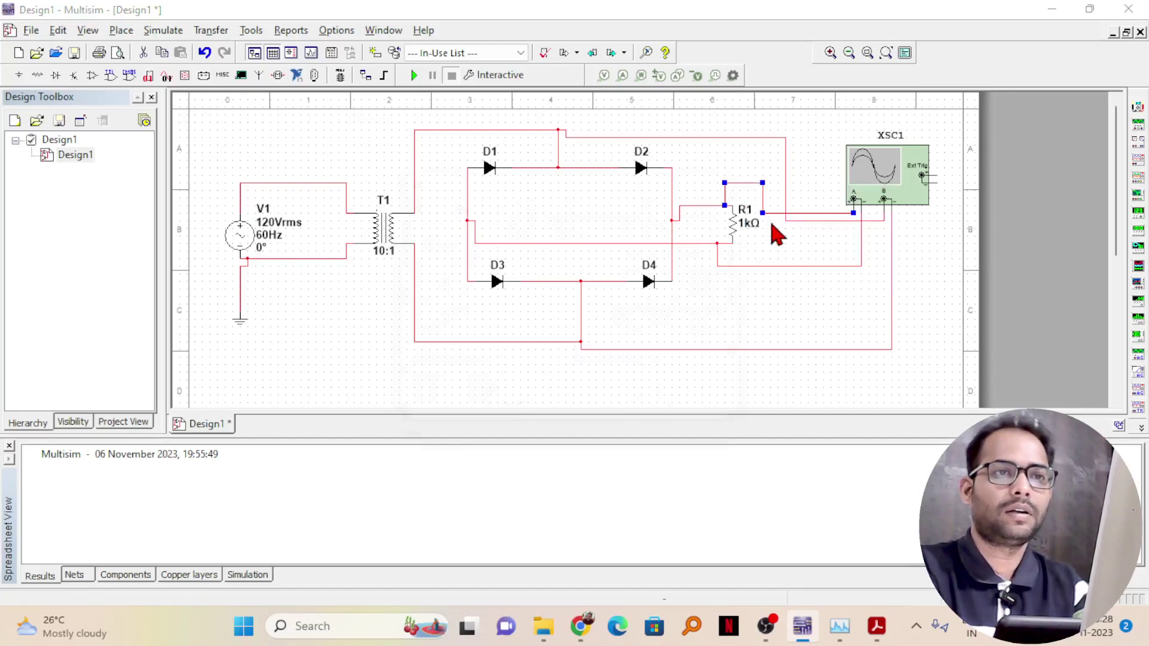
left_click(505, 275)
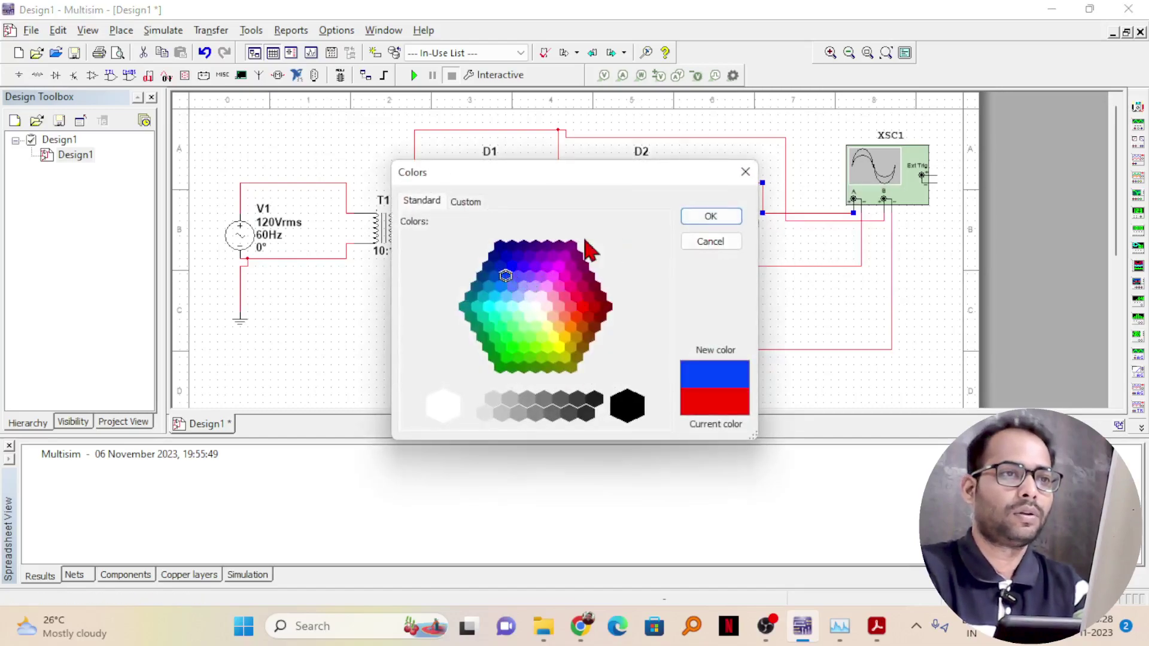
left_click(701, 218)
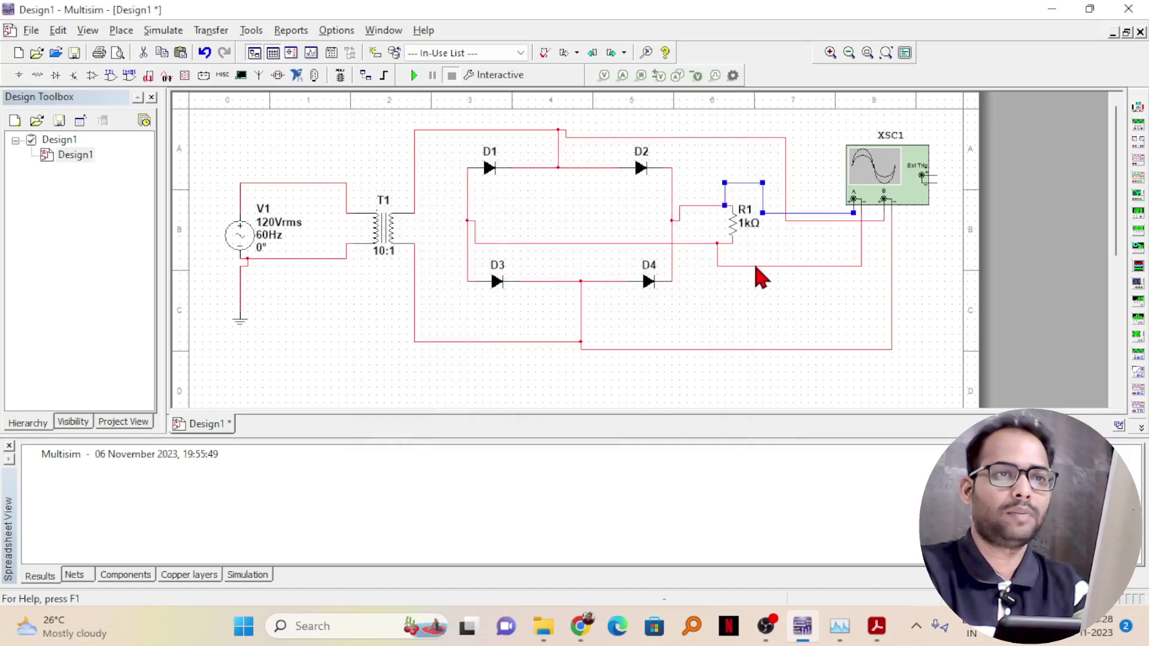
- Set the segment color of the wire from R1's lower end to oscilloscope channel A's negative terminal to blue
left_click(755, 265)
right_click(754, 263)
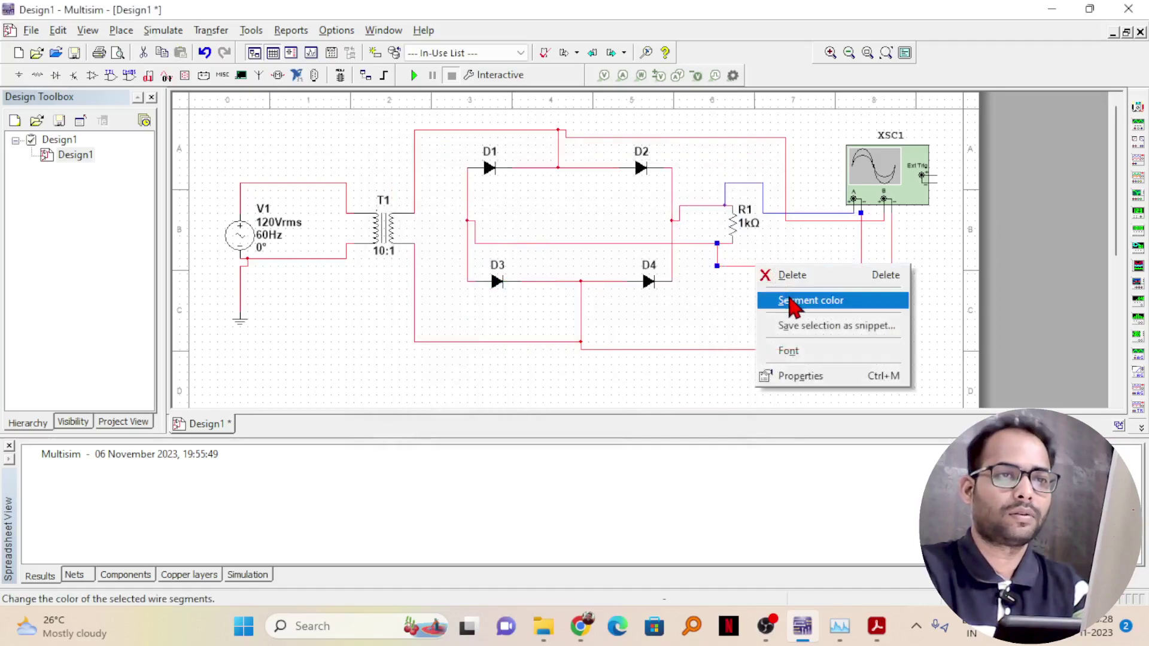
left_click(790, 300)
left_click(499, 265)
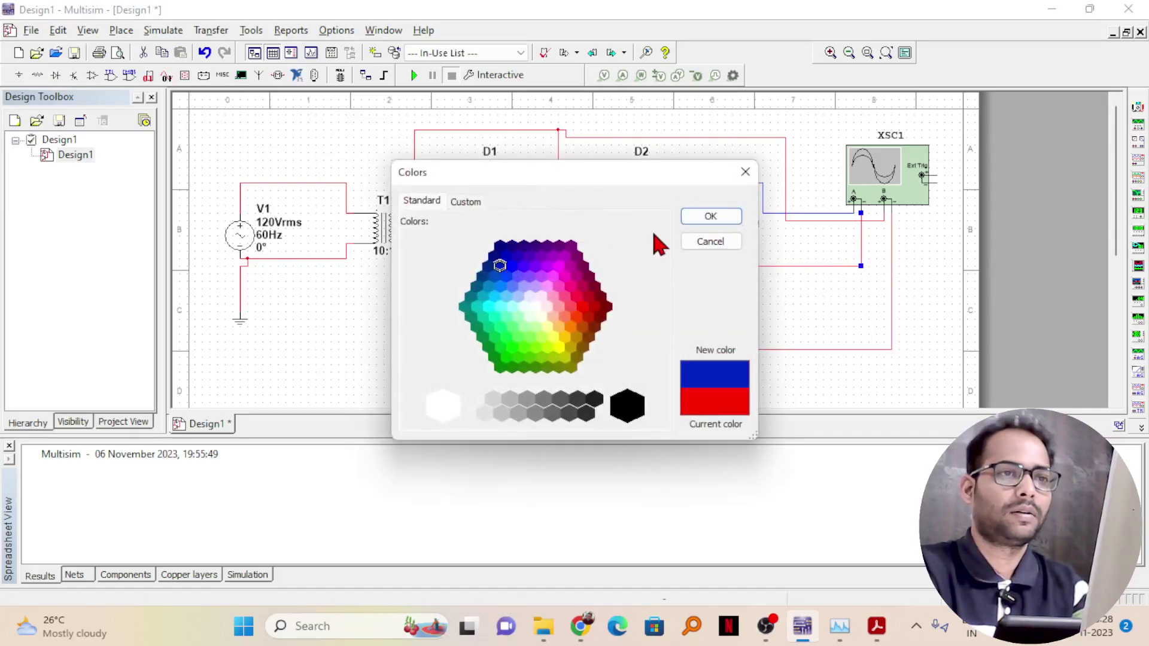
left_click(703, 217)
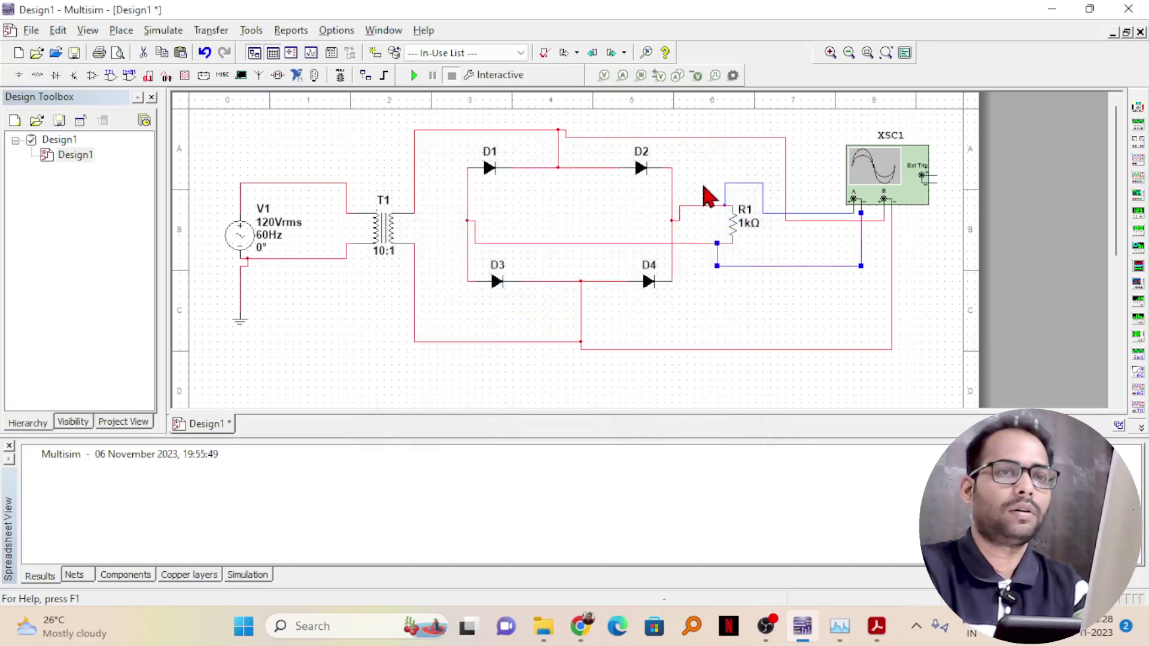
- Run the simulation, view both channels on the oscilloscope, set its trigger to Single, and stop the simulation
left_click(413, 74)
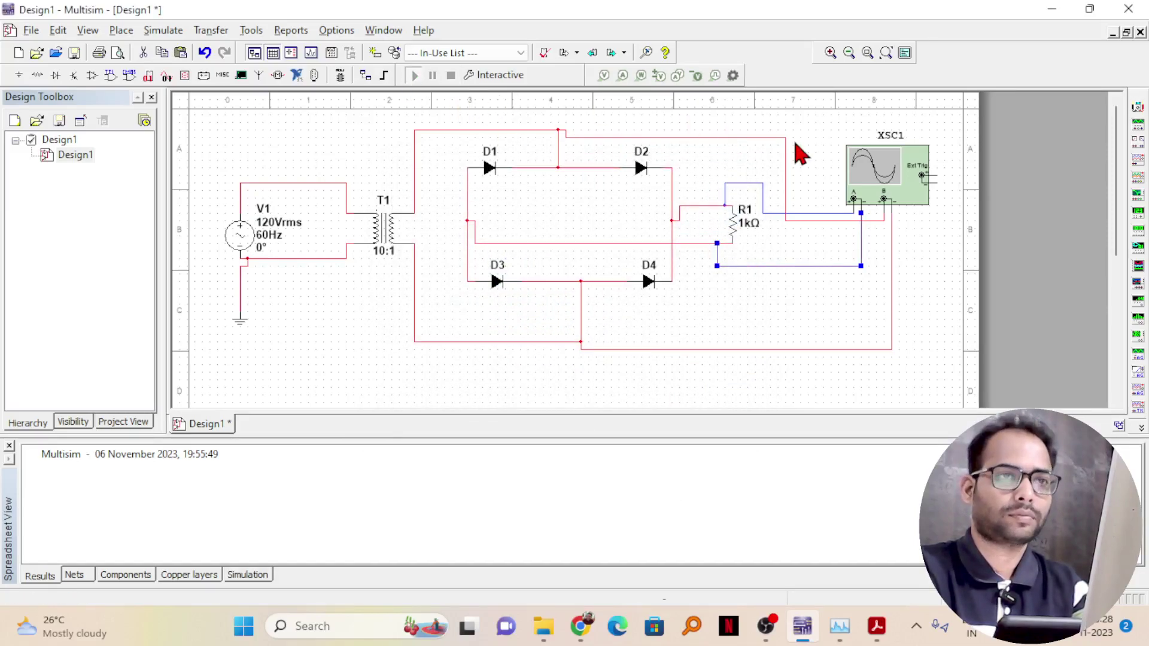
double_click(891, 170)
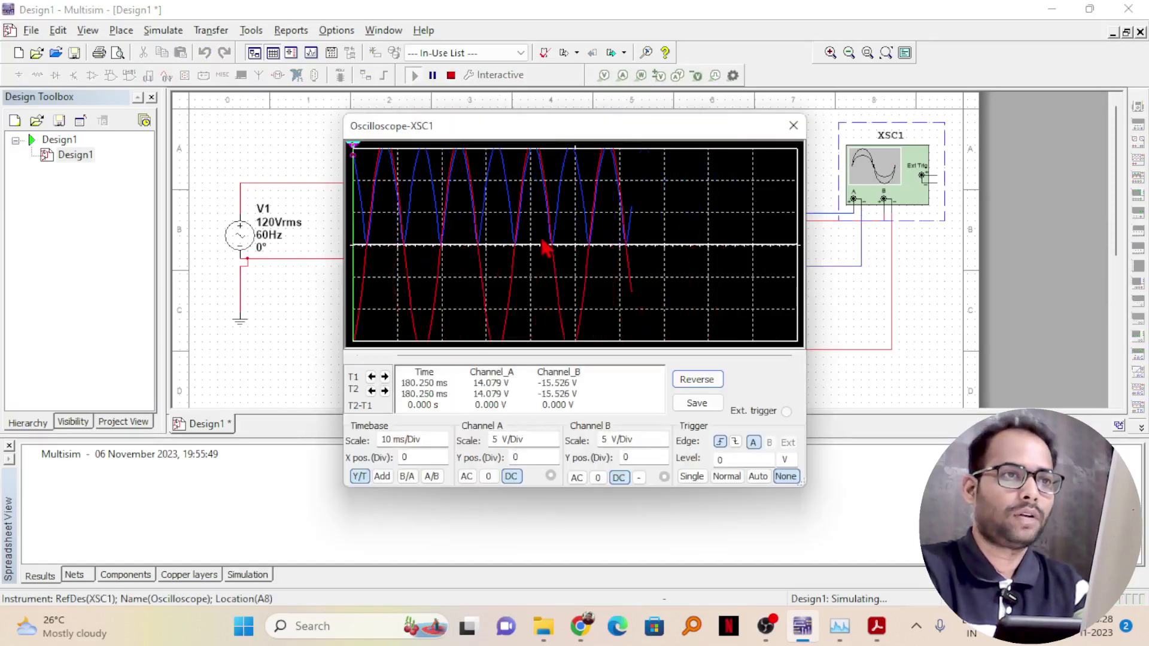
left_click(691, 477)
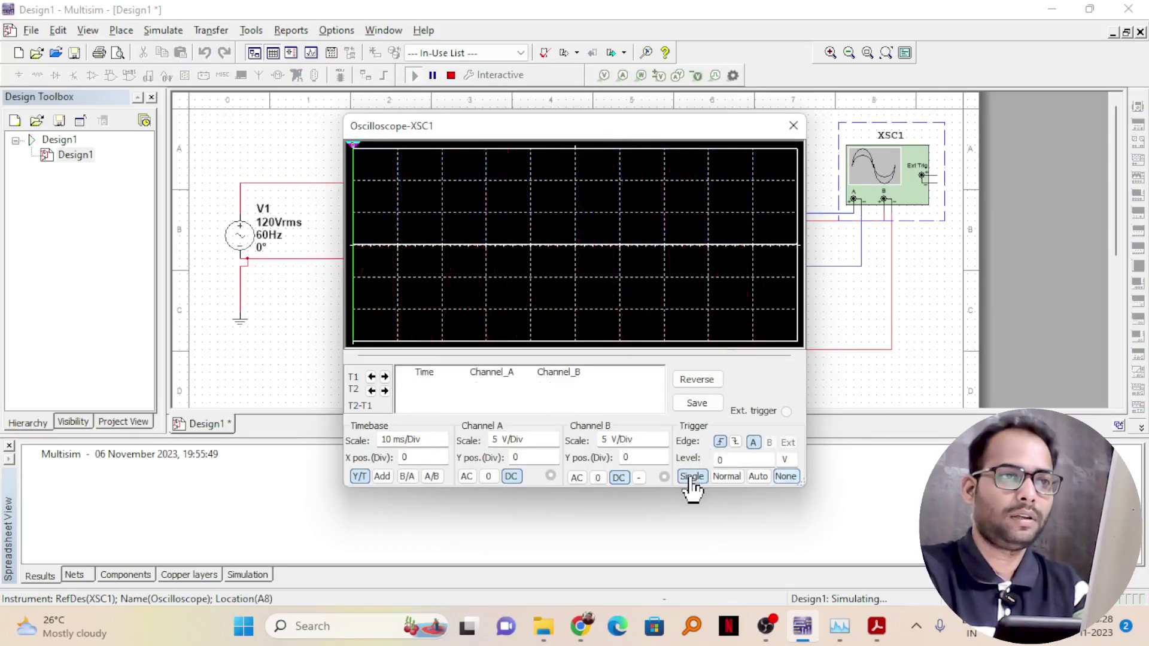
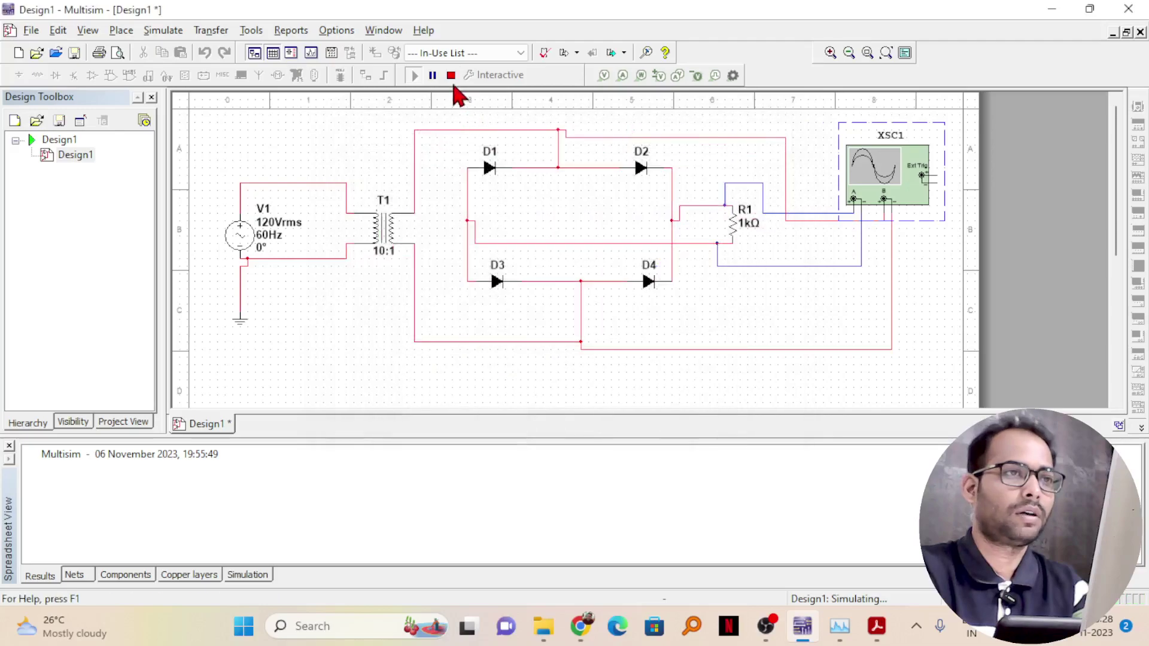
left_click(451, 75)
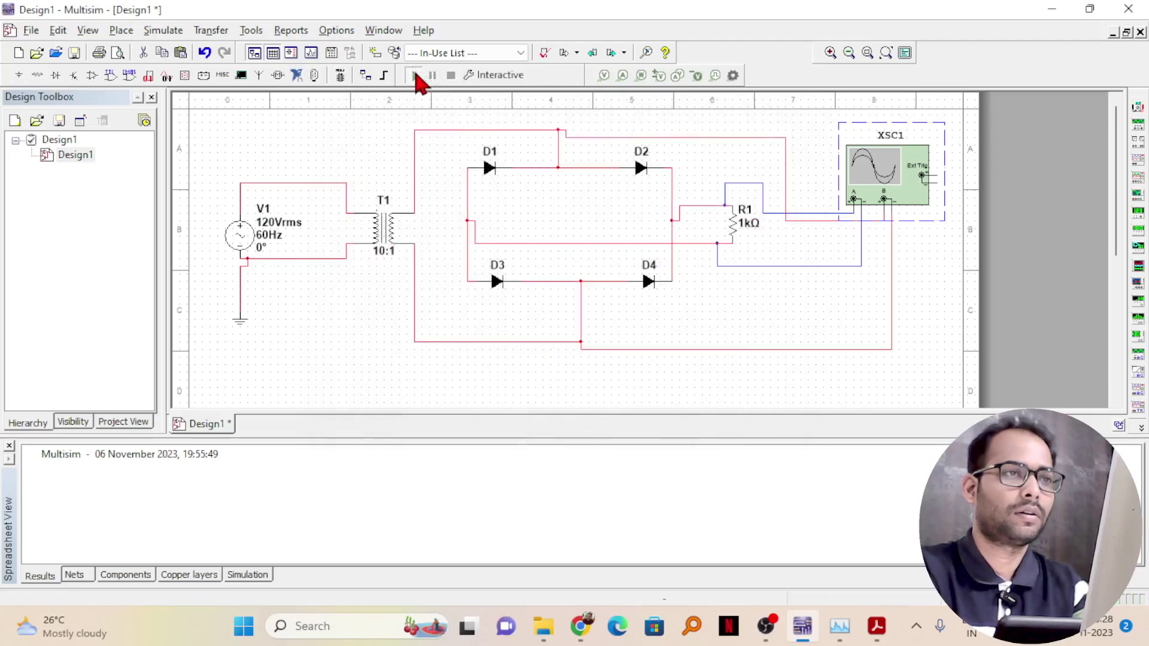
- Restart the simulation, set the oscilloscope's trigger to Auto, and widen its window on both sides
key("F5")
double_click(875, 195)
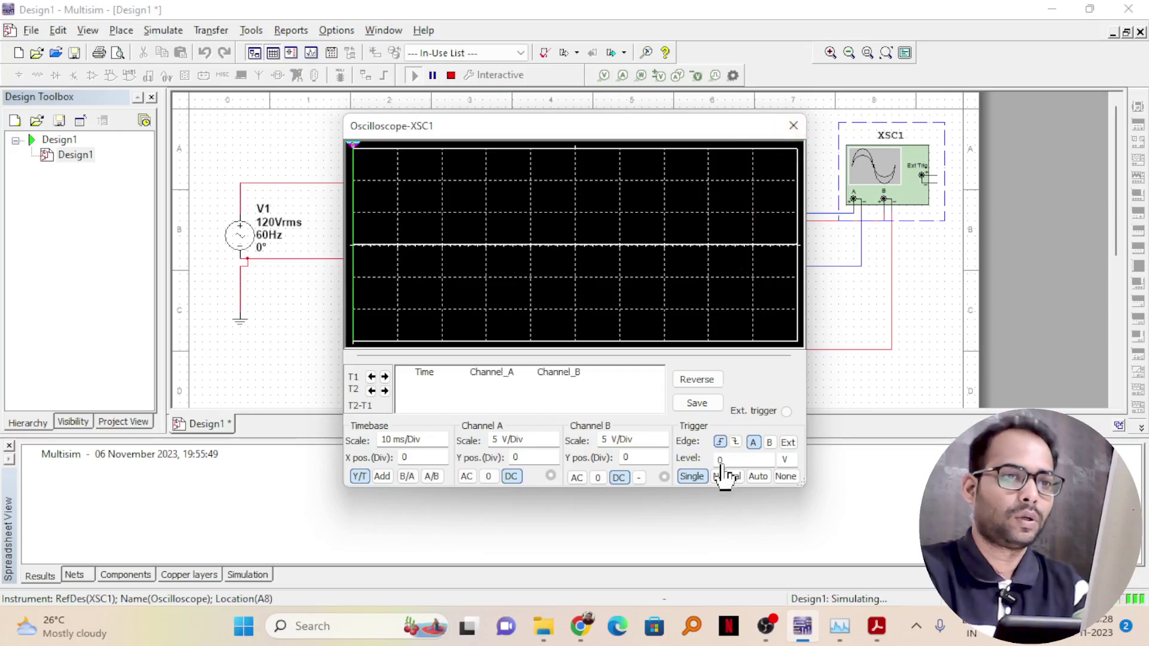
left_click(754, 477)
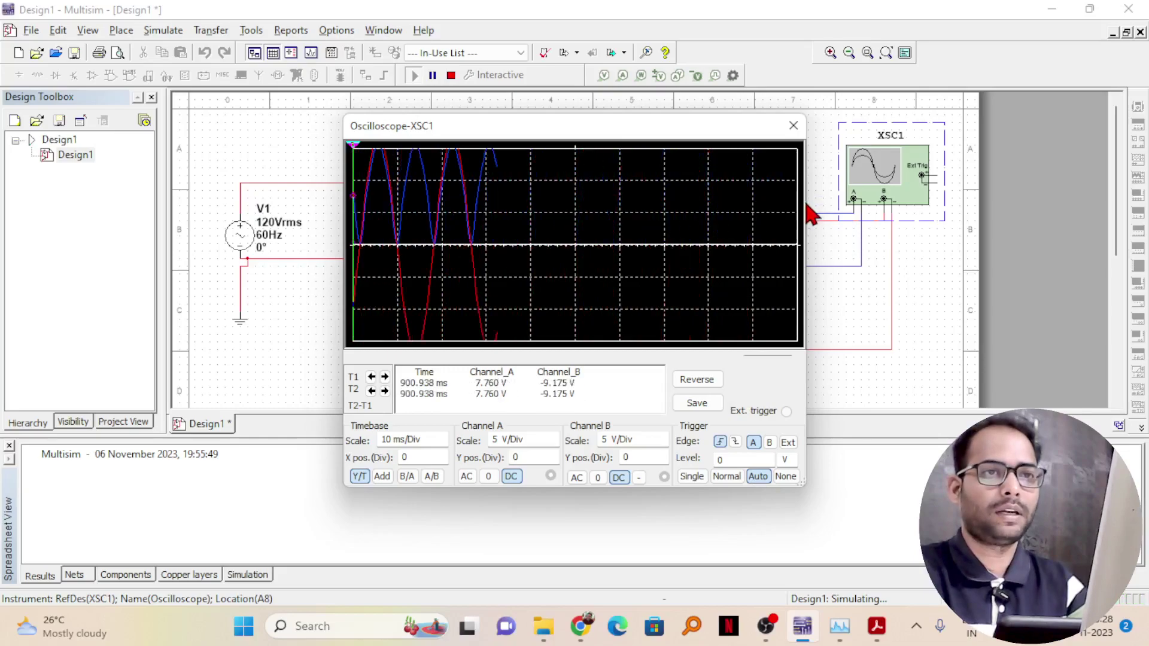
left_click_drag(806, 209, 1023, 245)
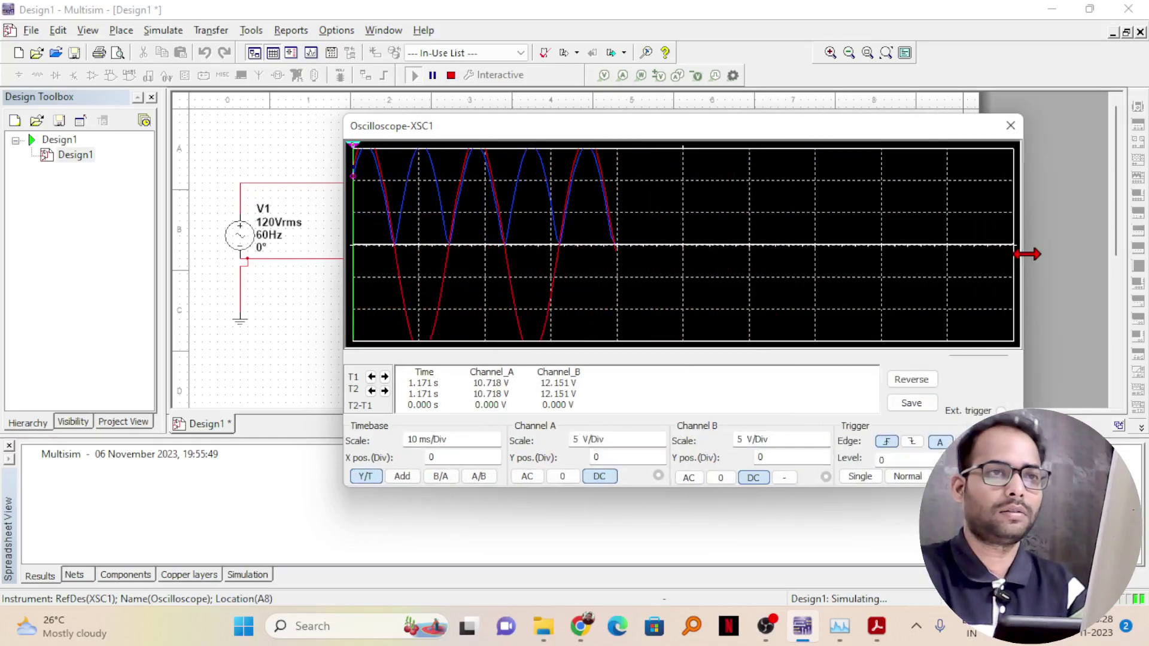
left_click_drag(343, 223, 166, 218)
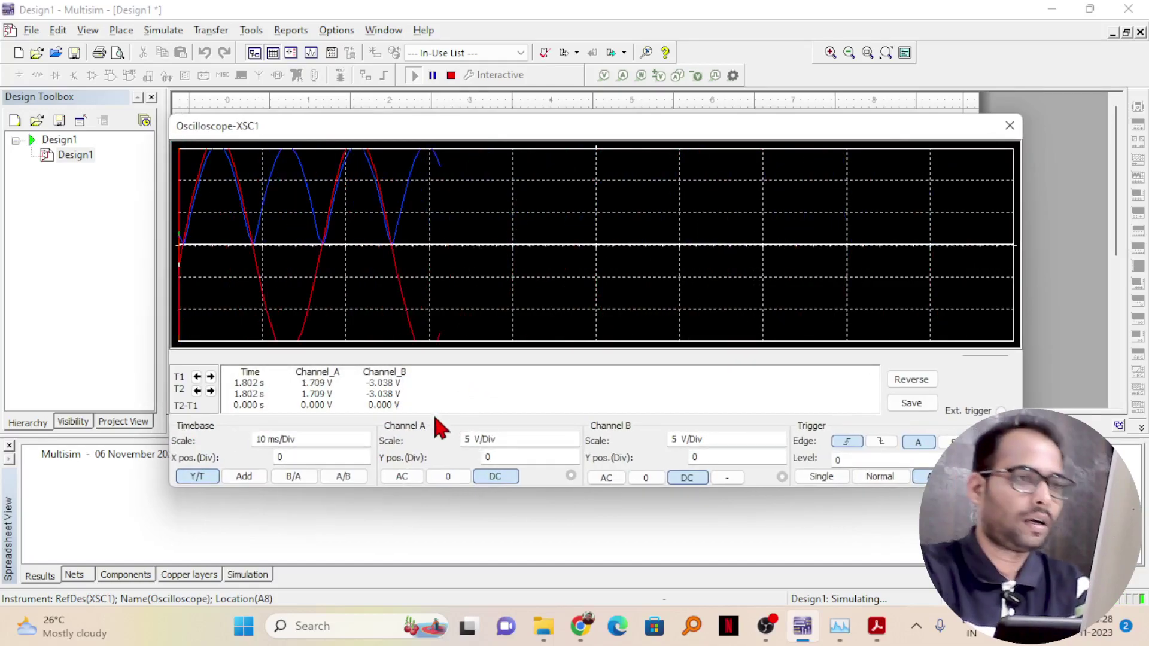
- Set the oscilloscope's channel B and channel A scales to 10 V/Div each
left_click(693, 441)
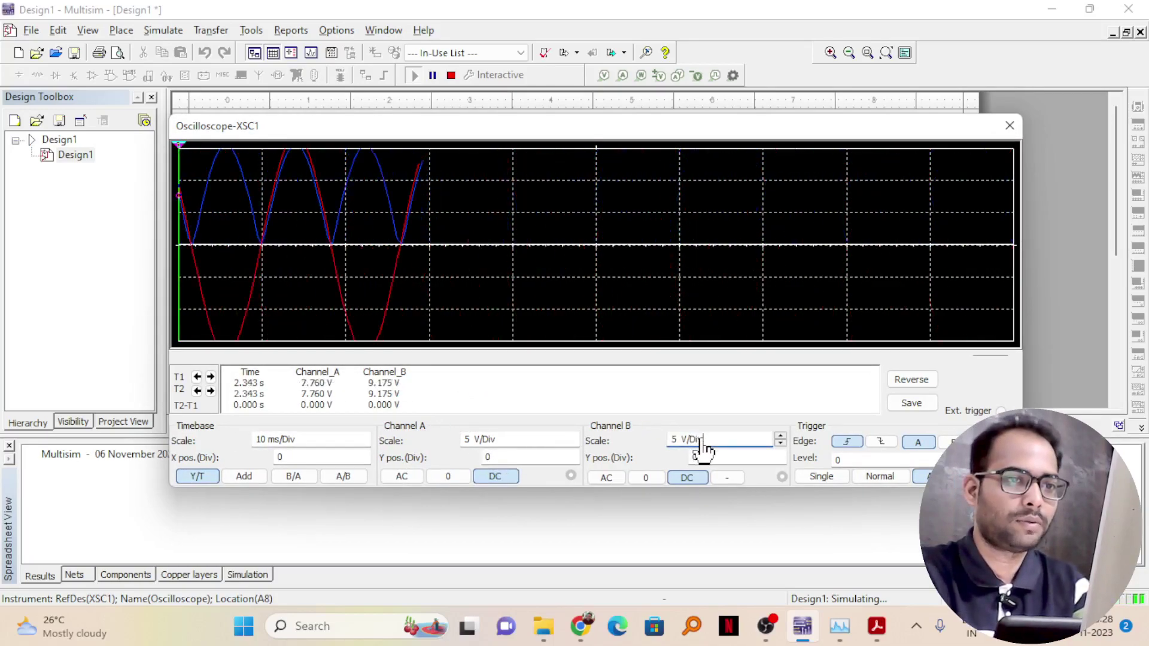
left_click(780, 444)
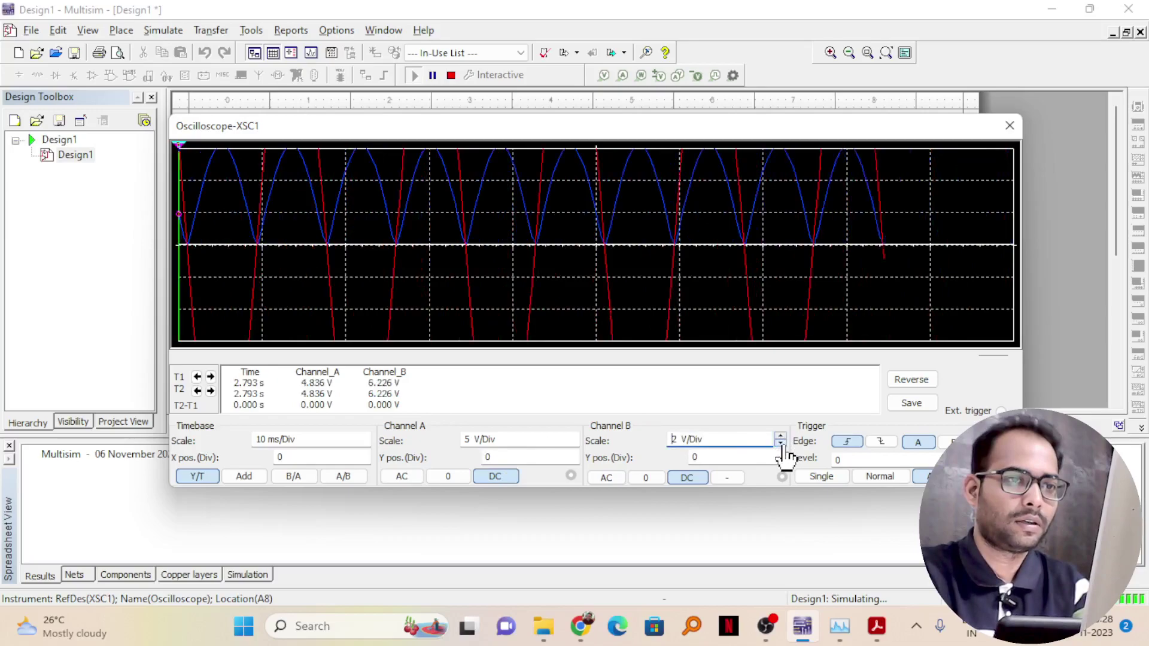
left_click(781, 436)
left_click(781, 436)
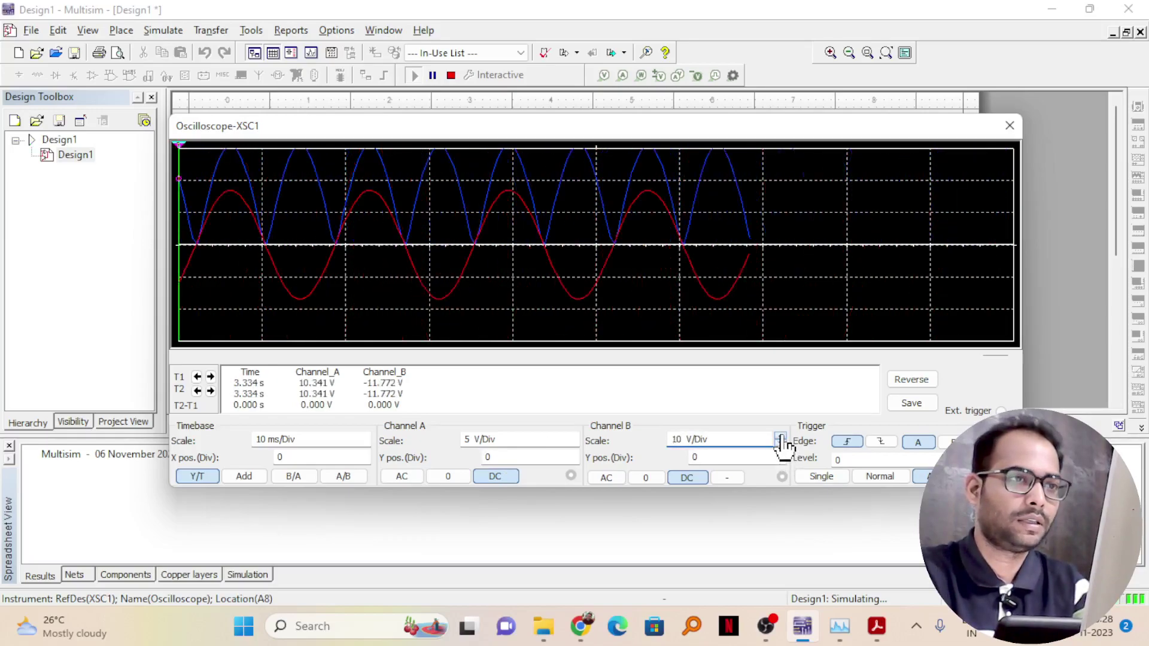
left_click(524, 442)
left_click(574, 437)
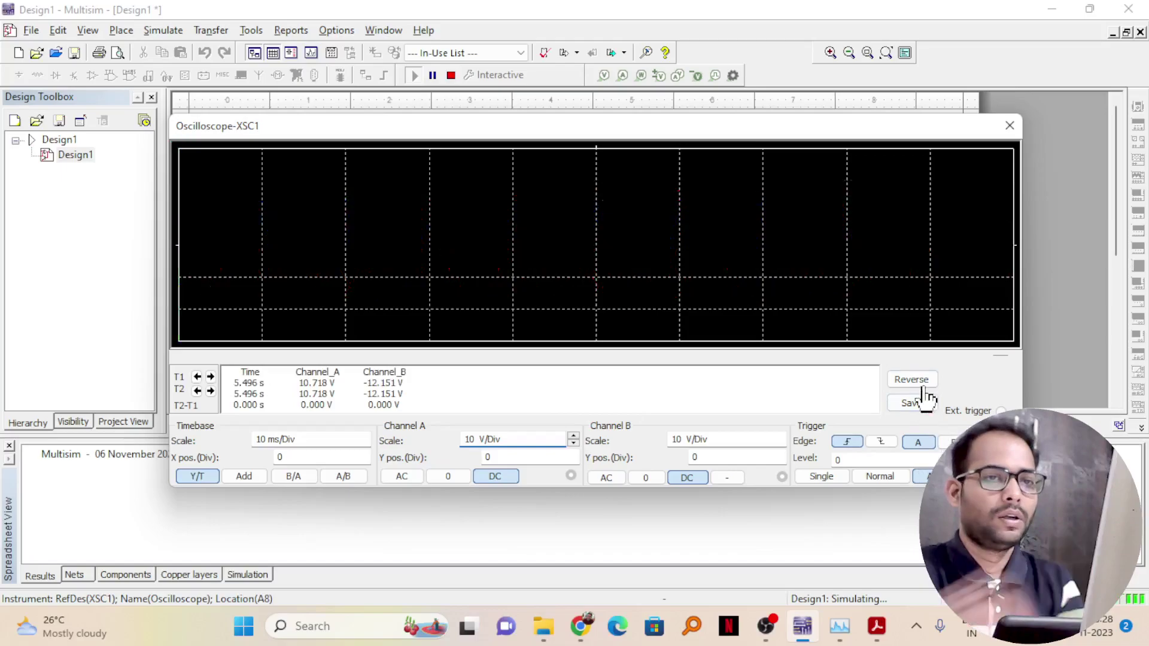
- Set the oscilloscope's trigger to Single, close the oscilloscope, and stop the simulation
left_click(817, 478)
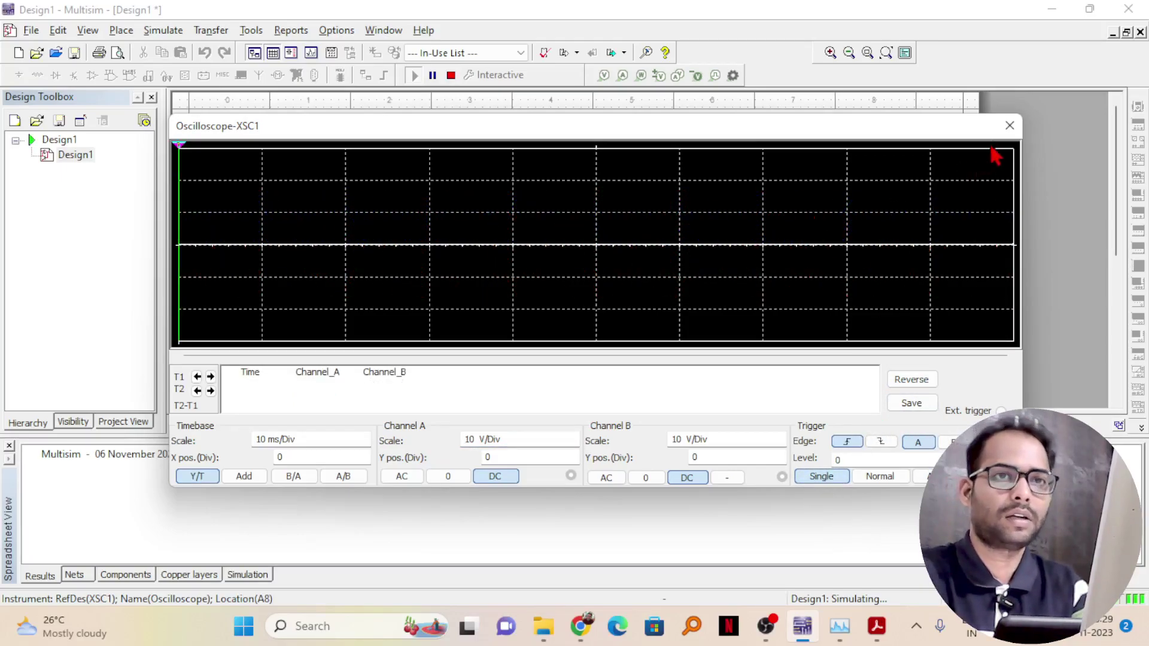
left_click(1009, 127)
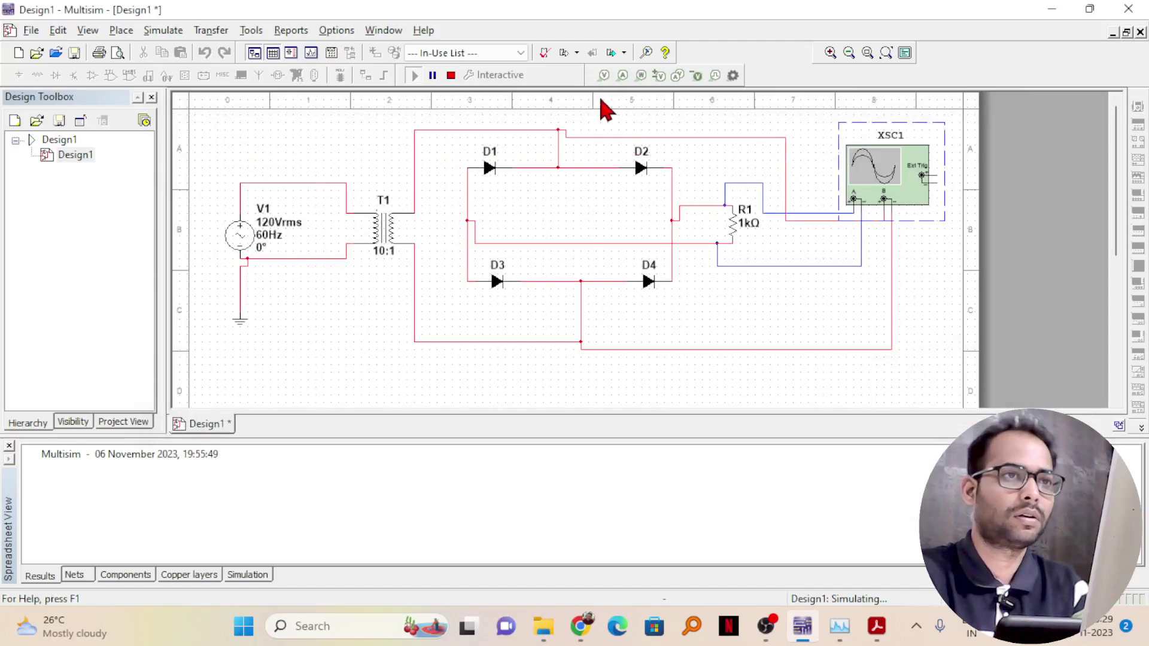
left_click(453, 76)
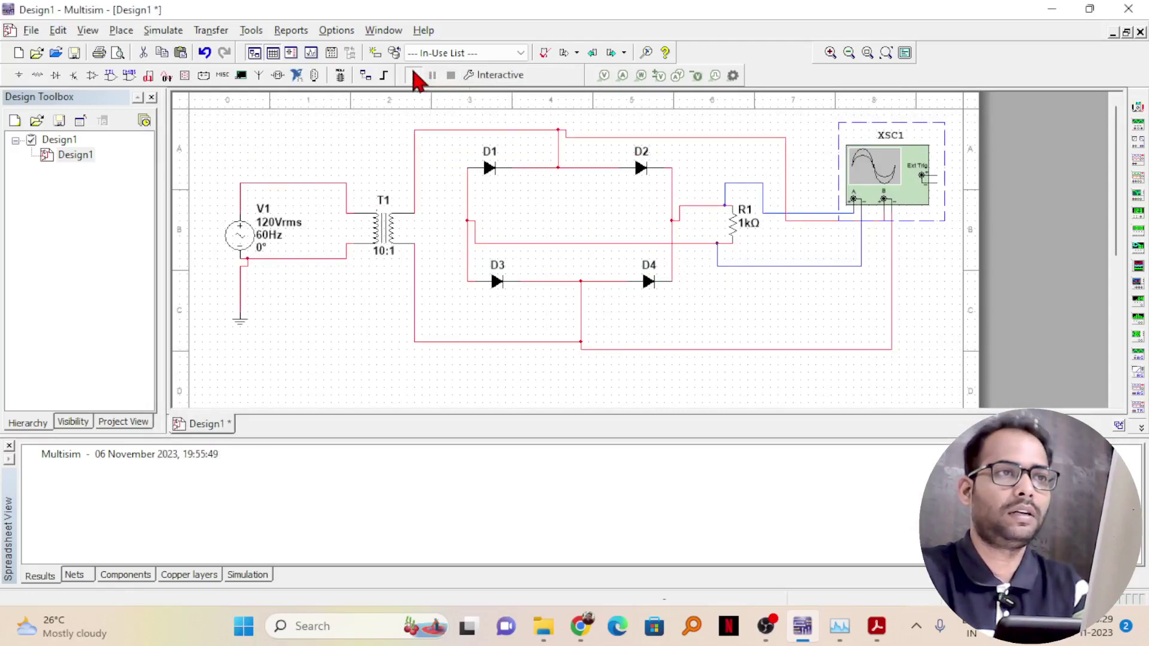
- Rerun the simulation, view both waveforms under the Single and Auto triggers, then close the oscilloscope and stop the simulation
key("F5")
double_click(901, 175)
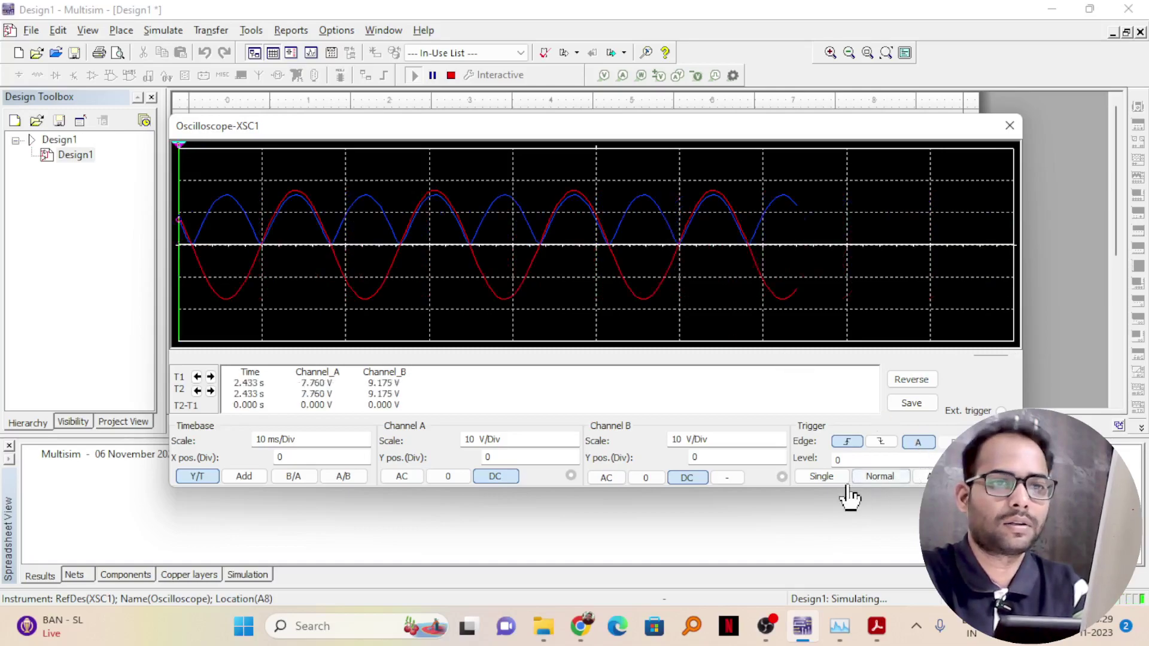
left_click(821, 477)
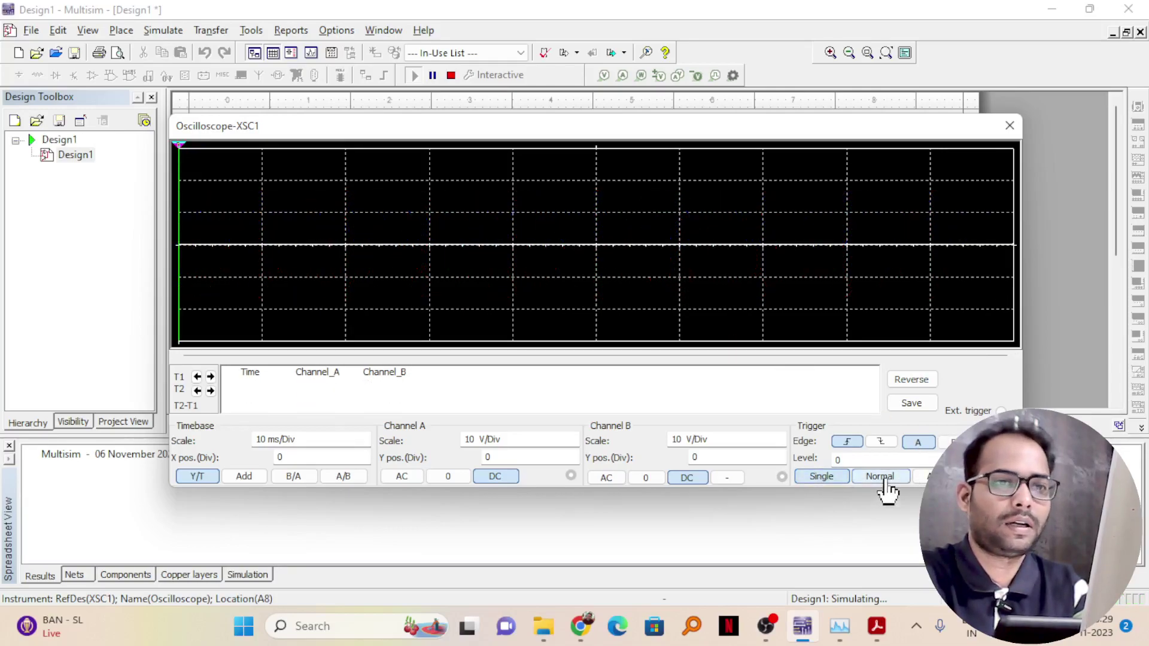
left_click(821, 477)
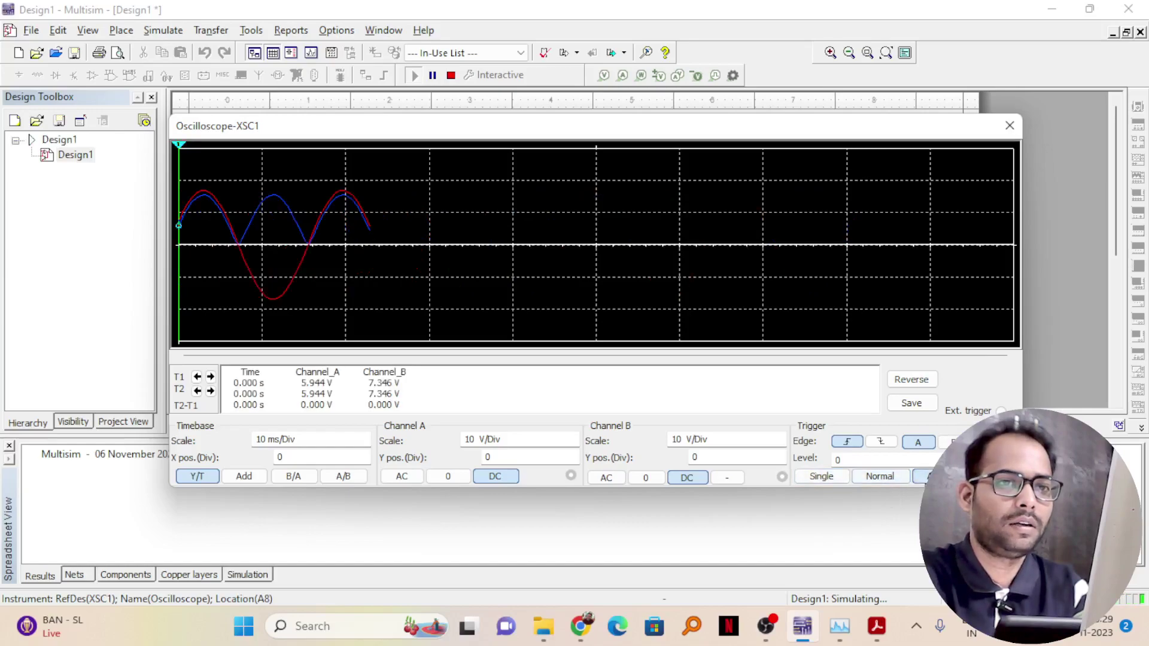
left_click(802, 479)
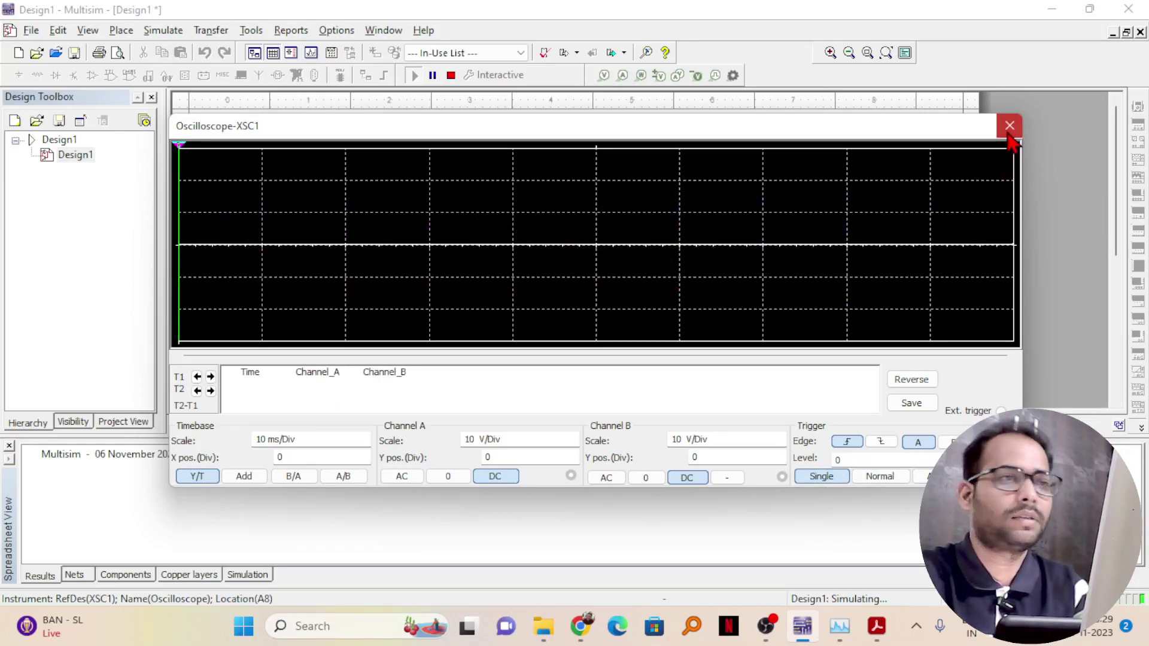
left_click(1010, 127)
left_click(451, 76)
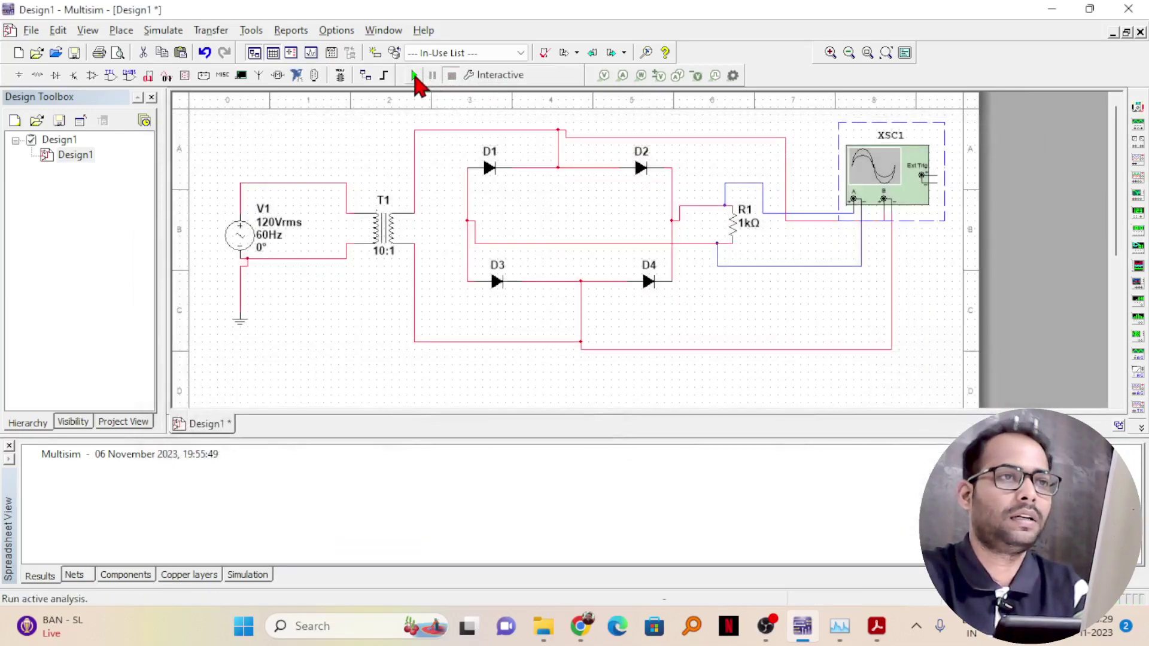
- Run the simulation again, view the input and output waveforms with the Auto trigger, and close the oscilloscope
key("F5")
double_click(890, 182)
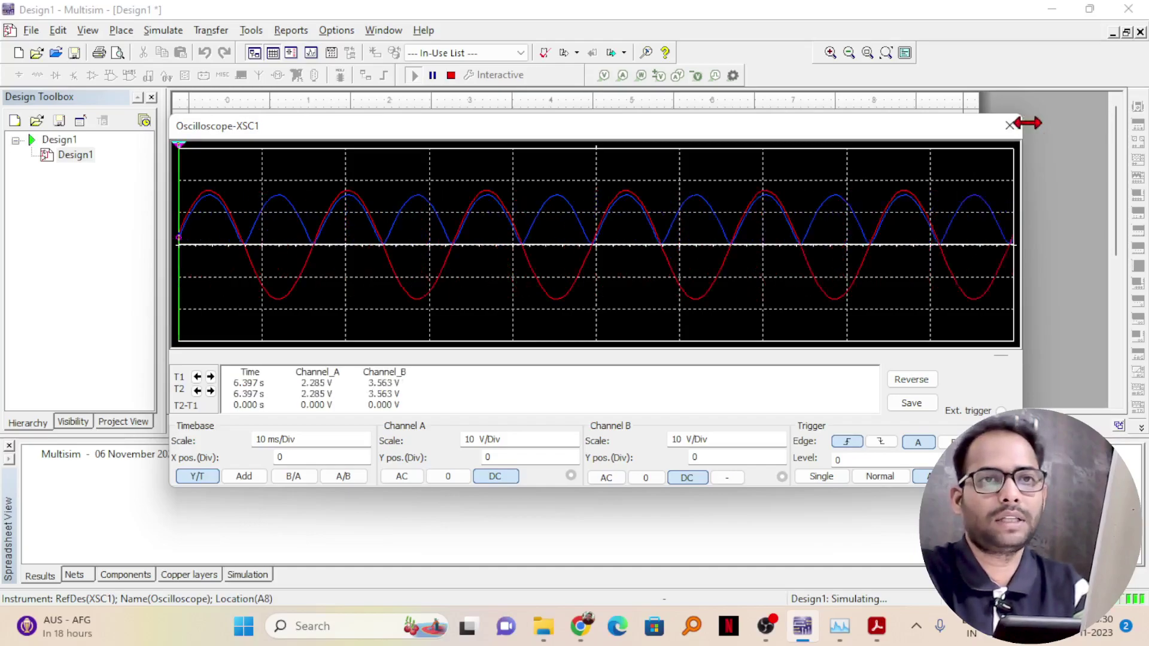
left_click(1010, 127)
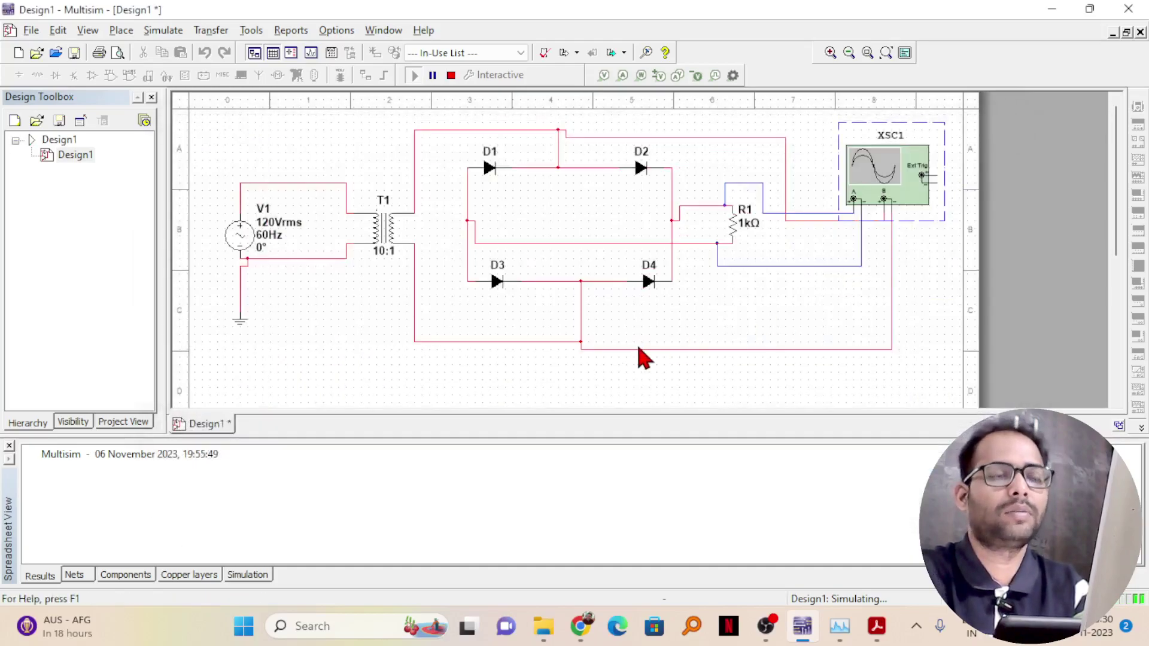